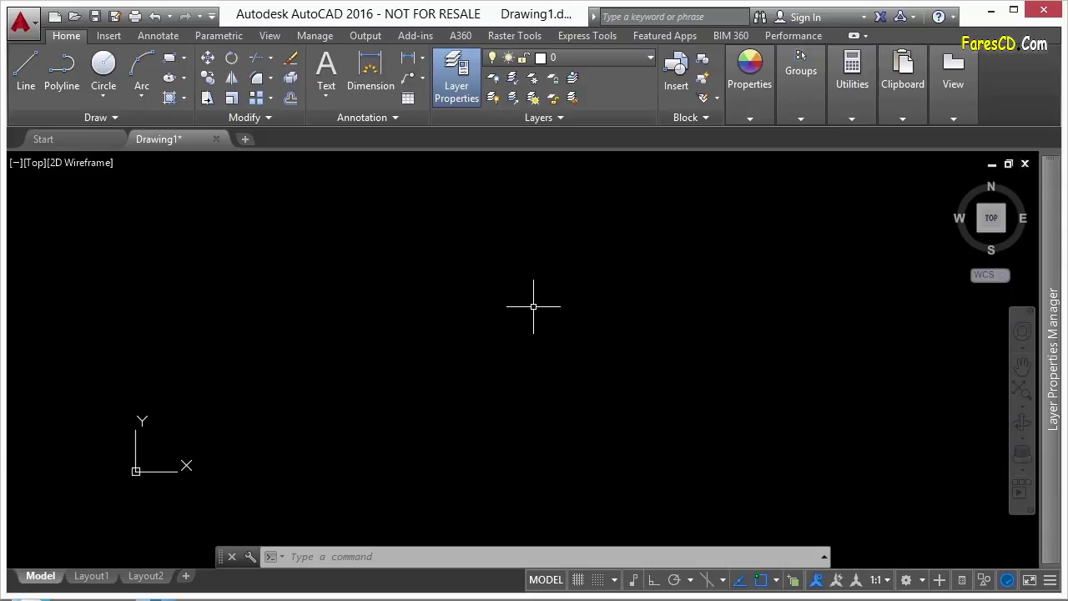
- Draw the first straight line with the Line button
left_click(33, 75)
left_click(317, 275)
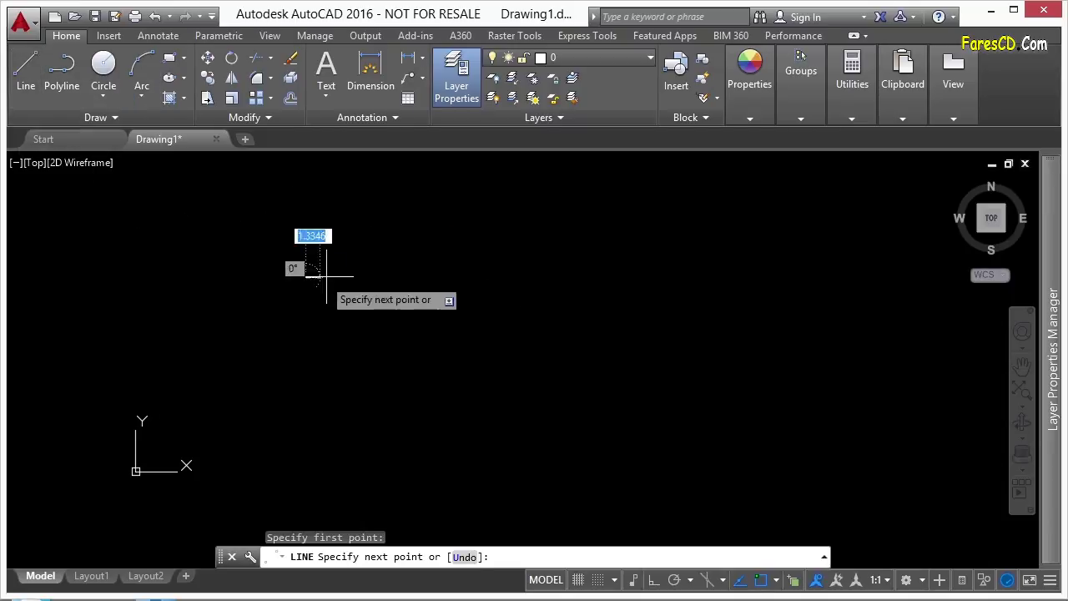
left_click(536, 256)
key("Escape")
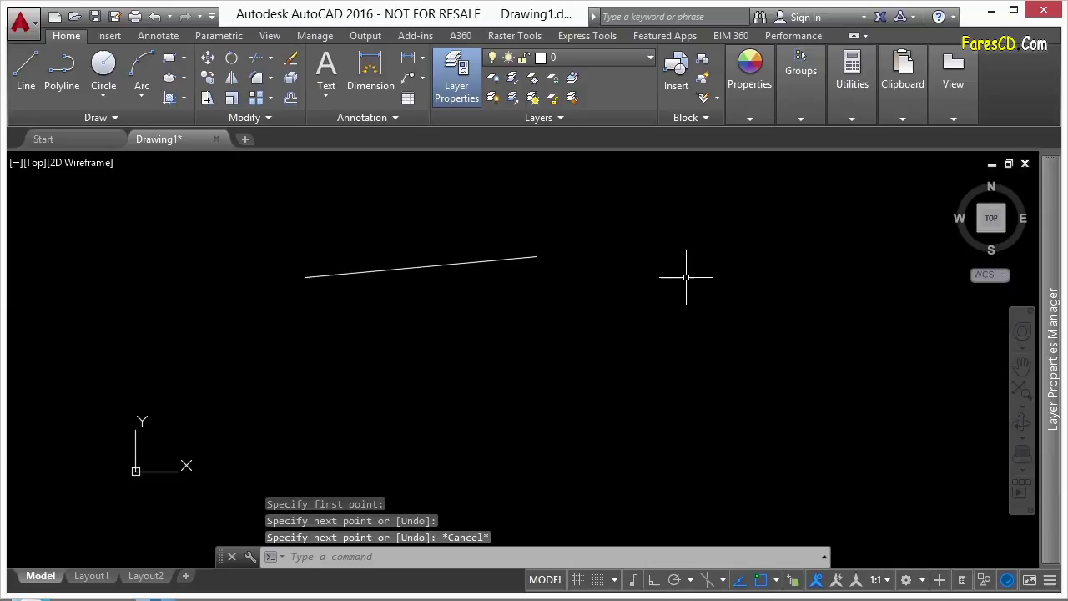
- Draw a second line by typing the LINE command
type("LINE")
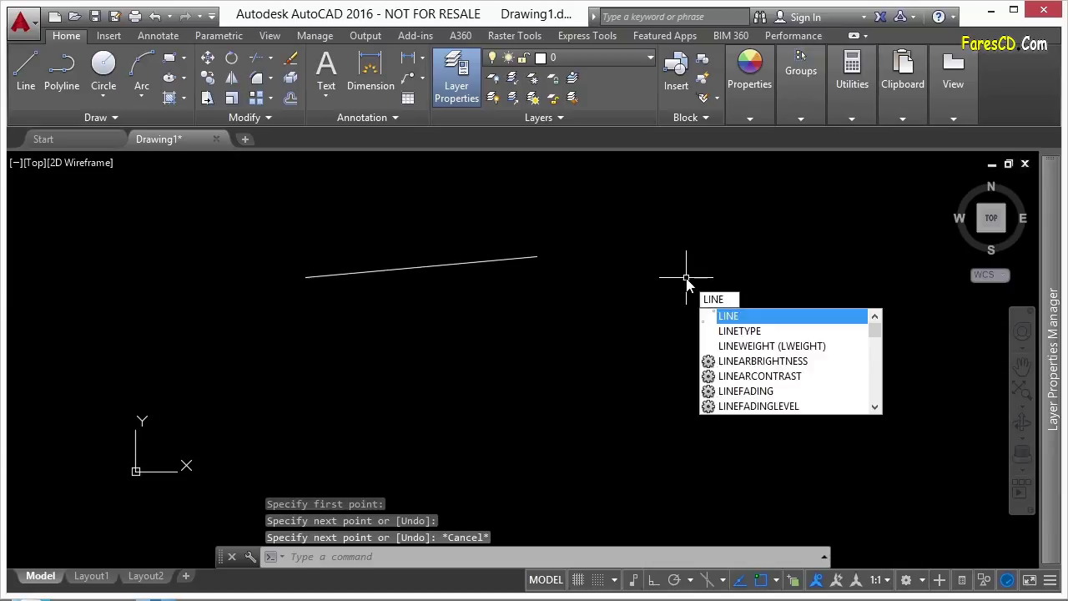
key("Return")
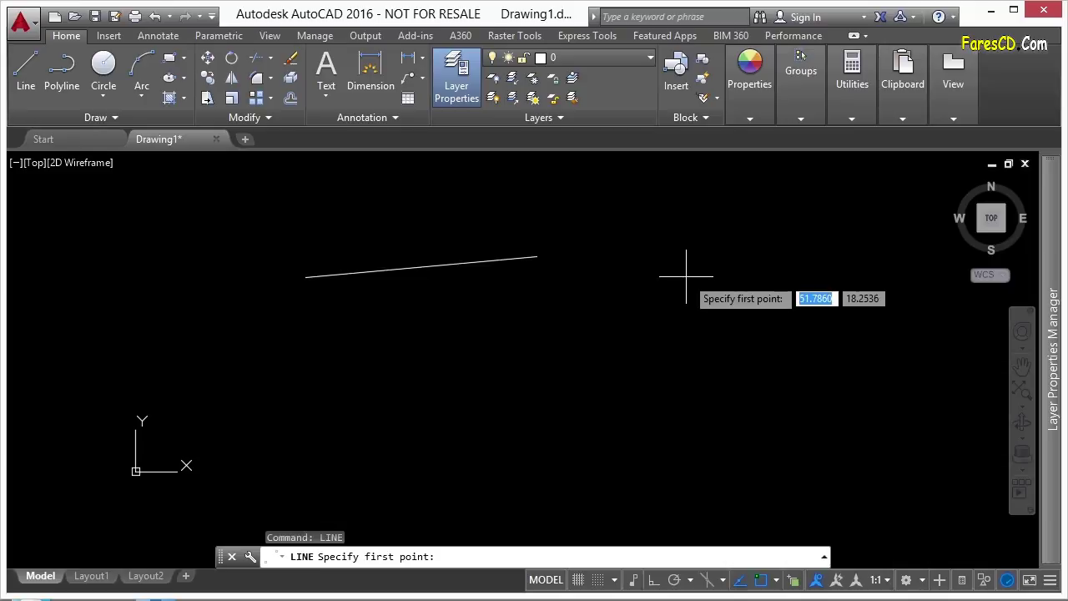
left_click(441, 330)
left_click(651, 289)
key("Return")
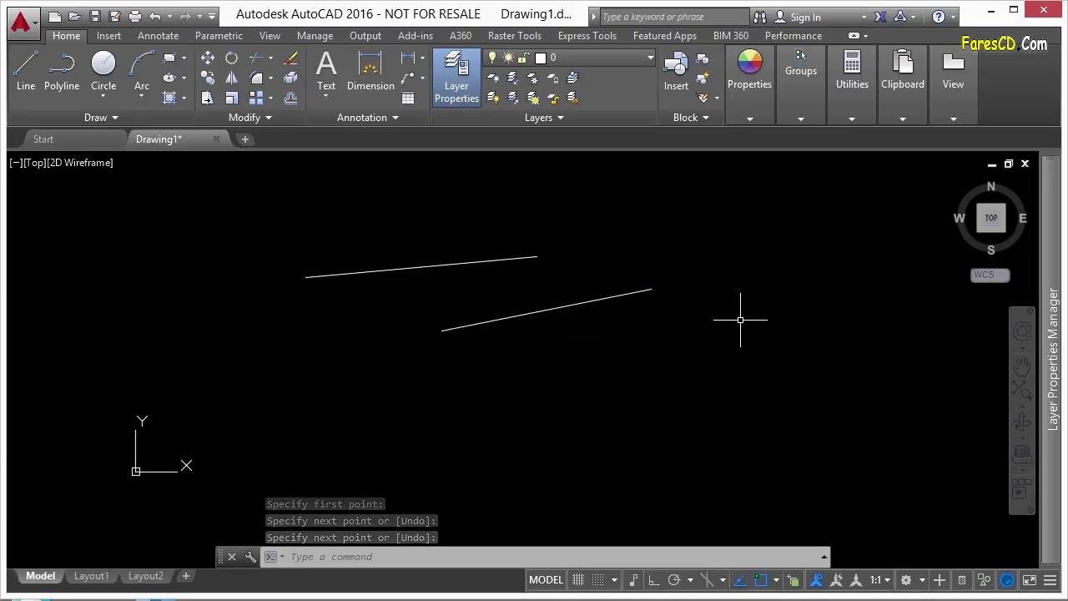
- Draw a third line with the L alias, crossing the other two diagonally
type("L")
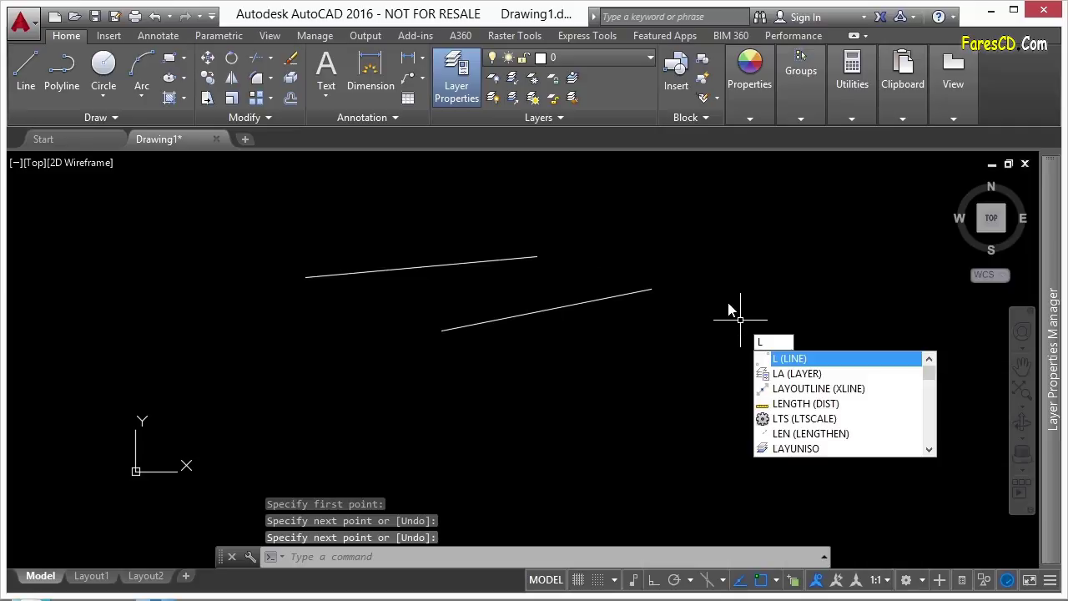
key("Return")
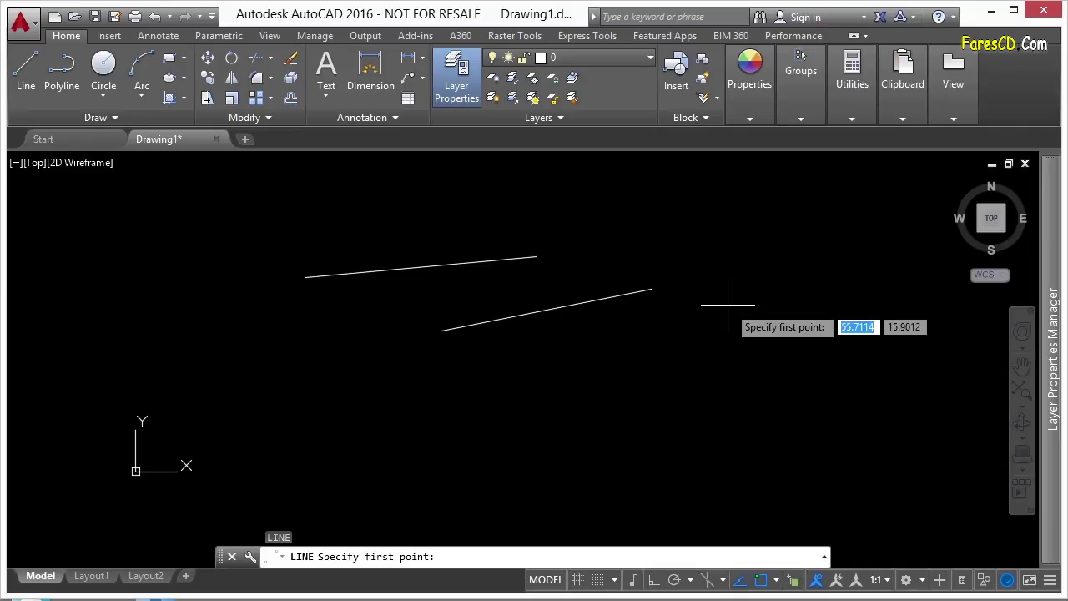
left_click(611, 363)
left_click(407, 214)
key("Return")
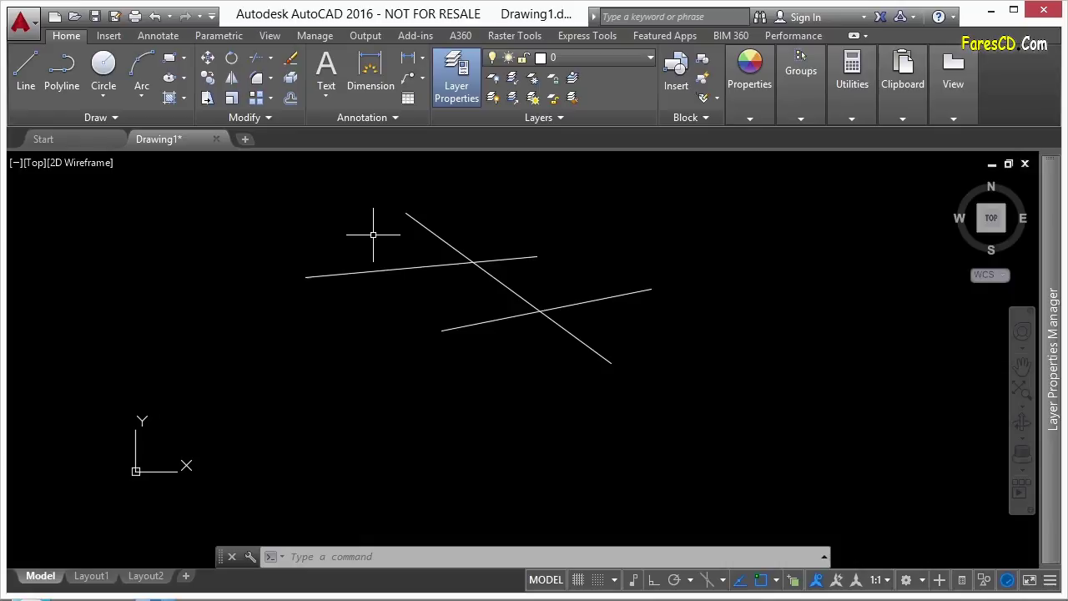
- Open the Edit Aliases drop-down in the Manage tab's Customization panel
left_click(315, 36)
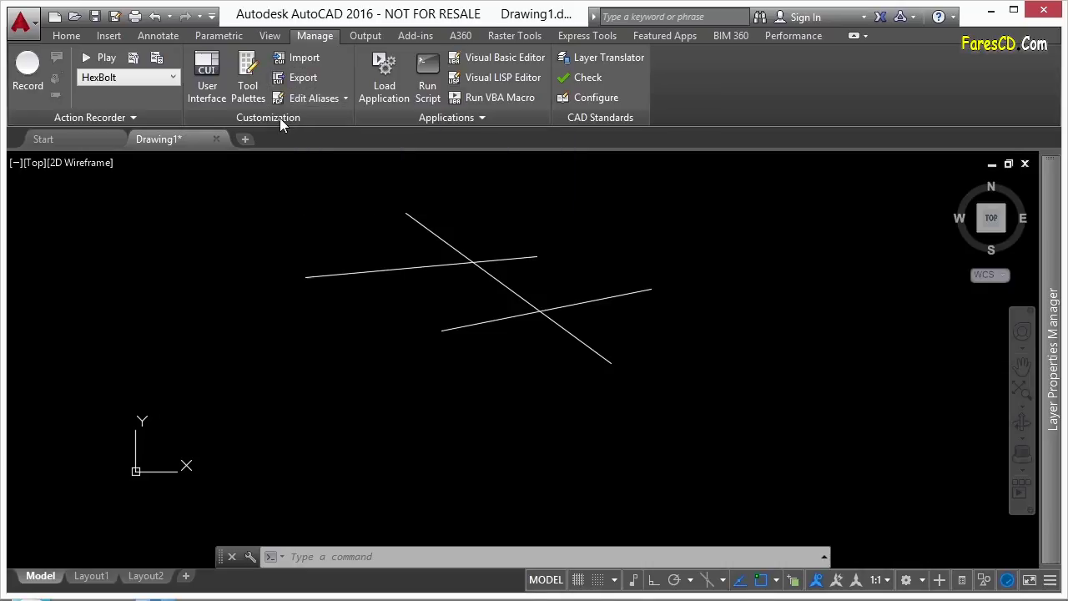
left_click(322, 97)
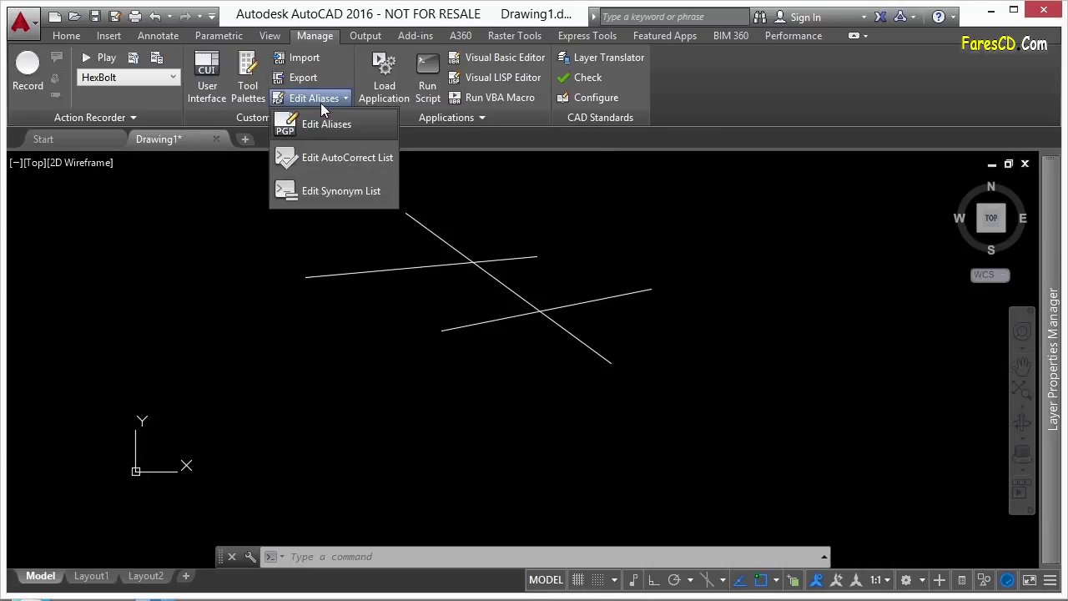
- Open acad.pgp in Notepad via Edit Aliases and widen the window
left_click(362, 123)
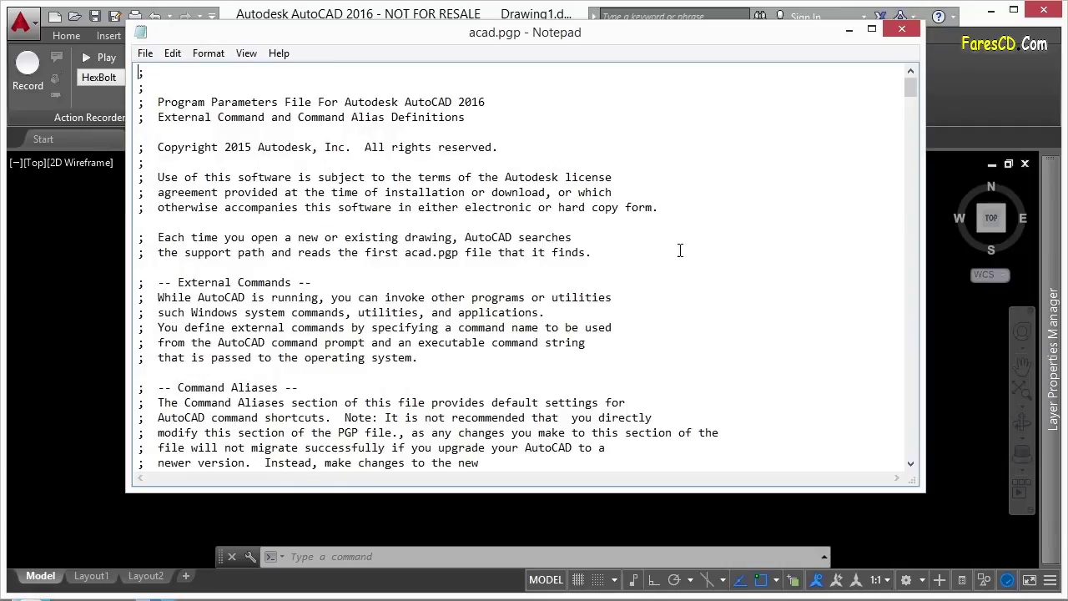
left_click_drag(772, 50, 751, 51)
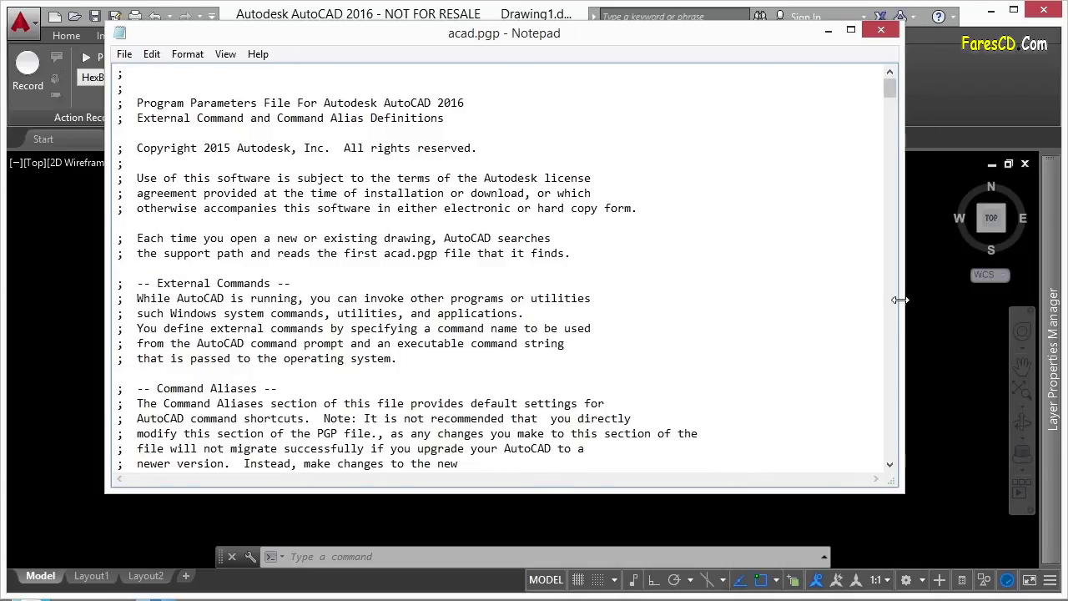
left_click_drag(903, 297, 916, 295)
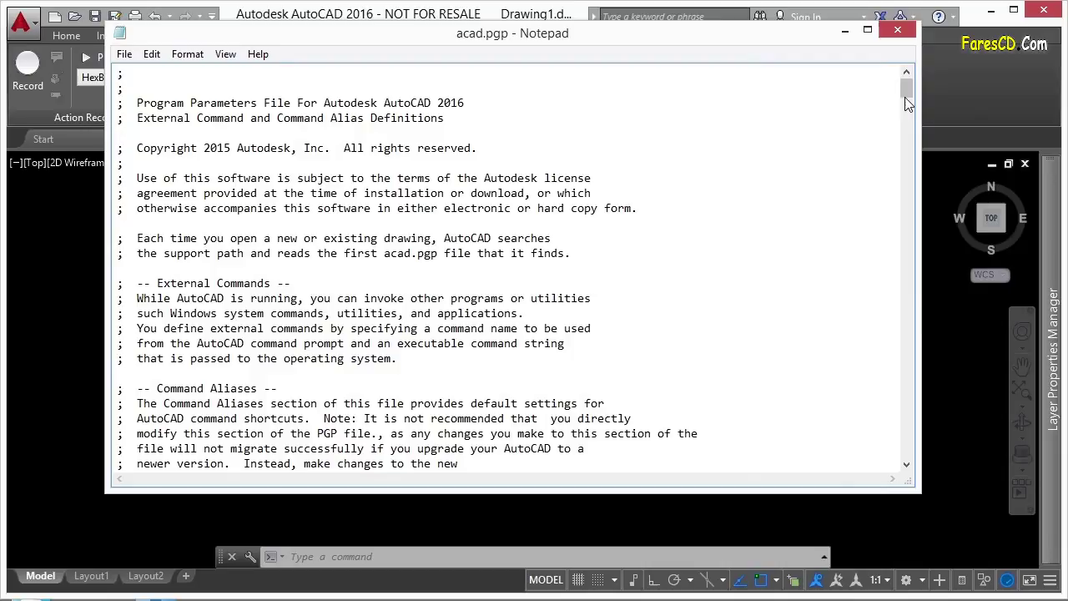
- Scroll acad.pgp down to the Command alias format notes and sample aliases
left_click_drag(906, 94, 905, 136)
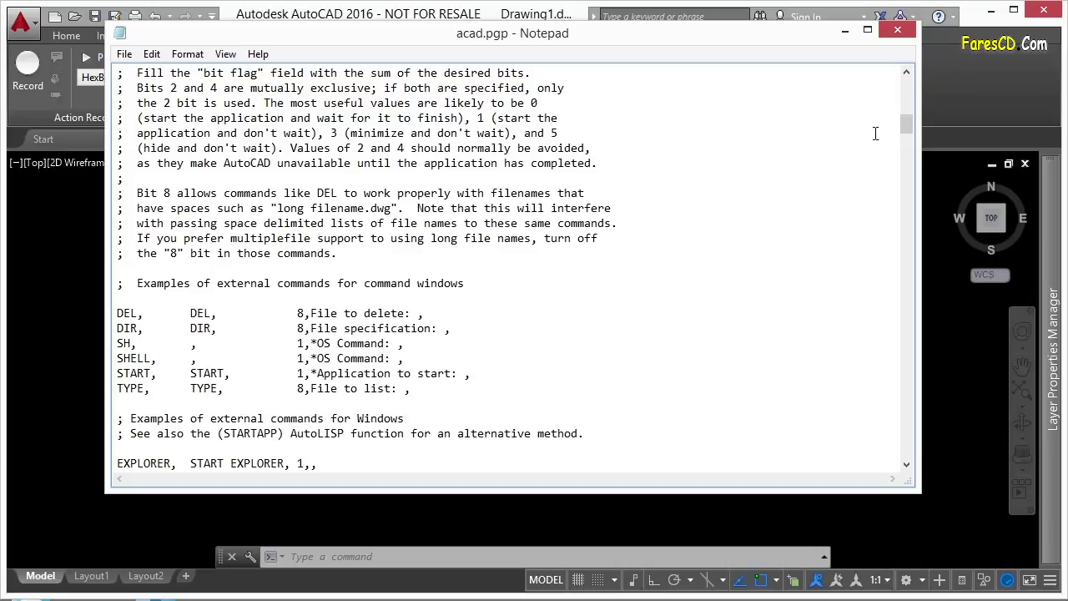
left_click_drag(908, 127, 404, 180)
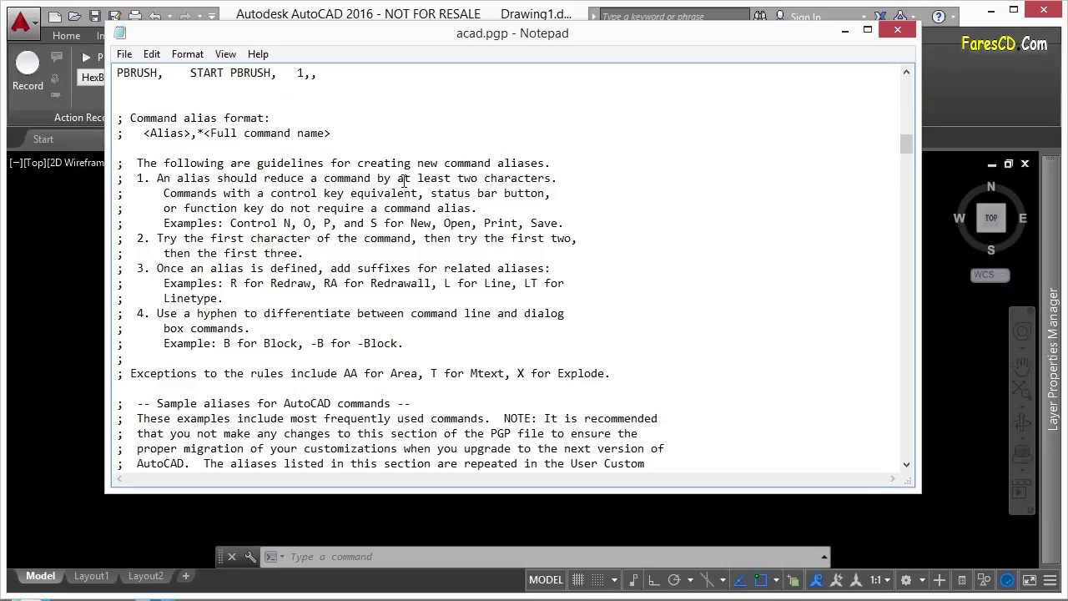
left_click_drag(273, 118, 130, 122)
left_click(192, 146)
- Scroll to the end of acad.pgp, reaching the User Defined Command Aliases section
left_click_drag(904, 145, 903, 162)
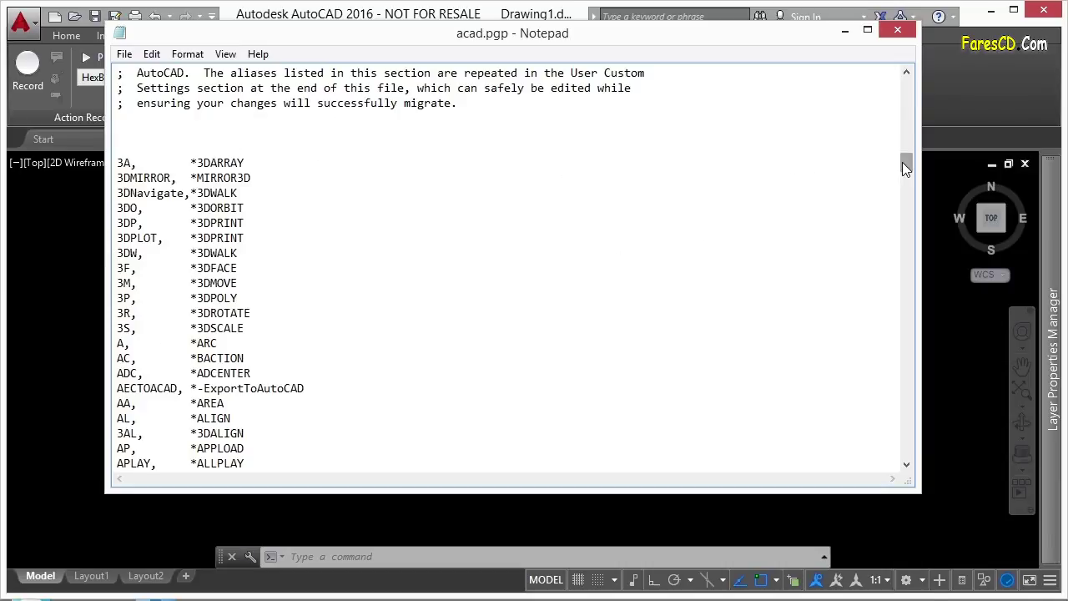
left_click_drag(903, 162, 908, 250)
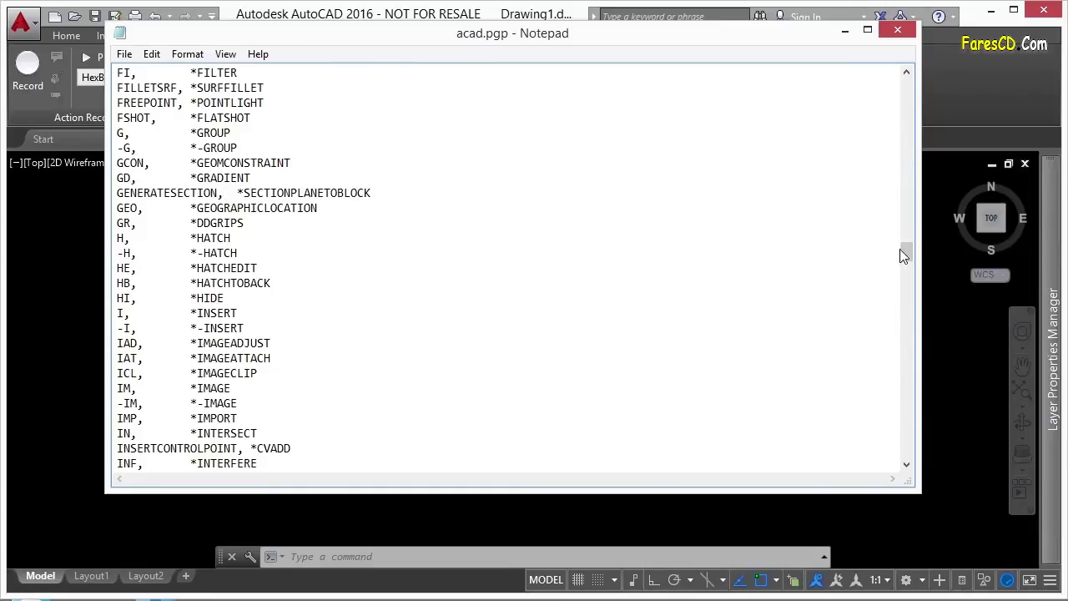
left_click_drag(905, 248, 902, 255)
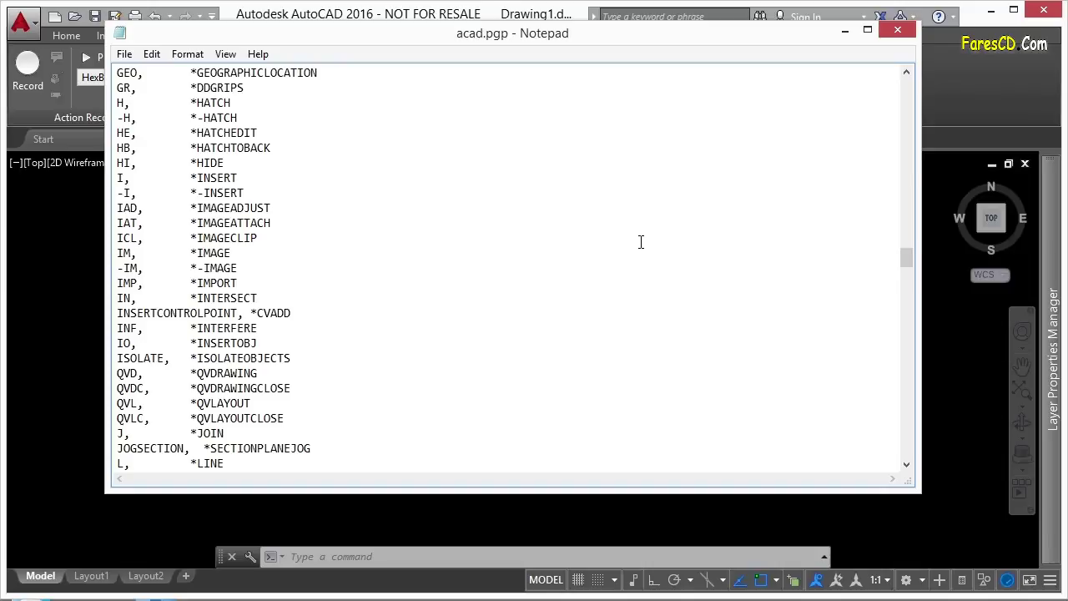
left_click_drag(905, 257, 922, 360)
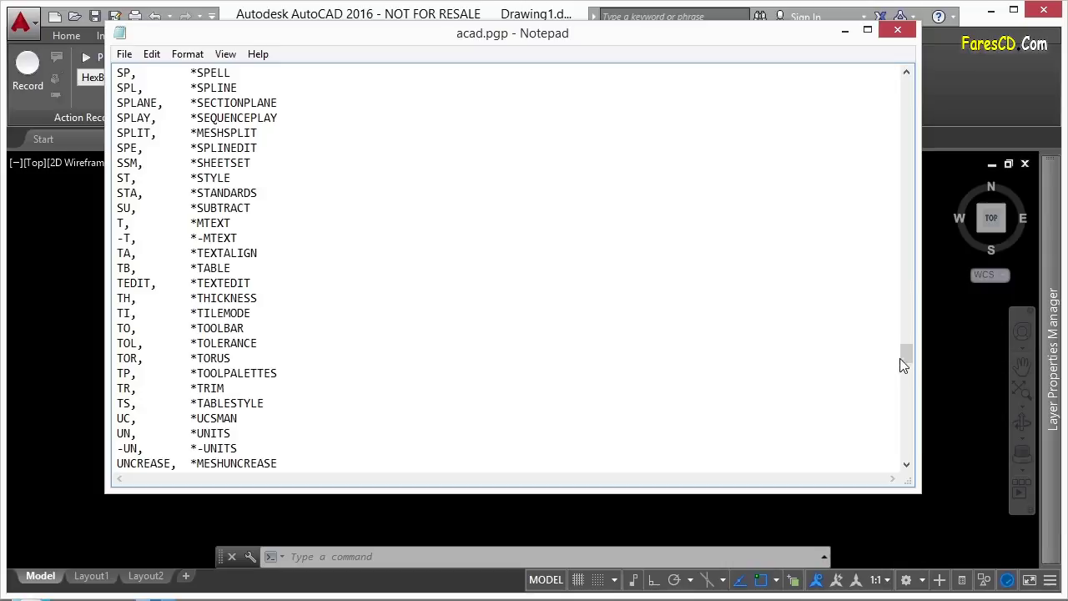
left_click_drag(902, 357, 902, 387)
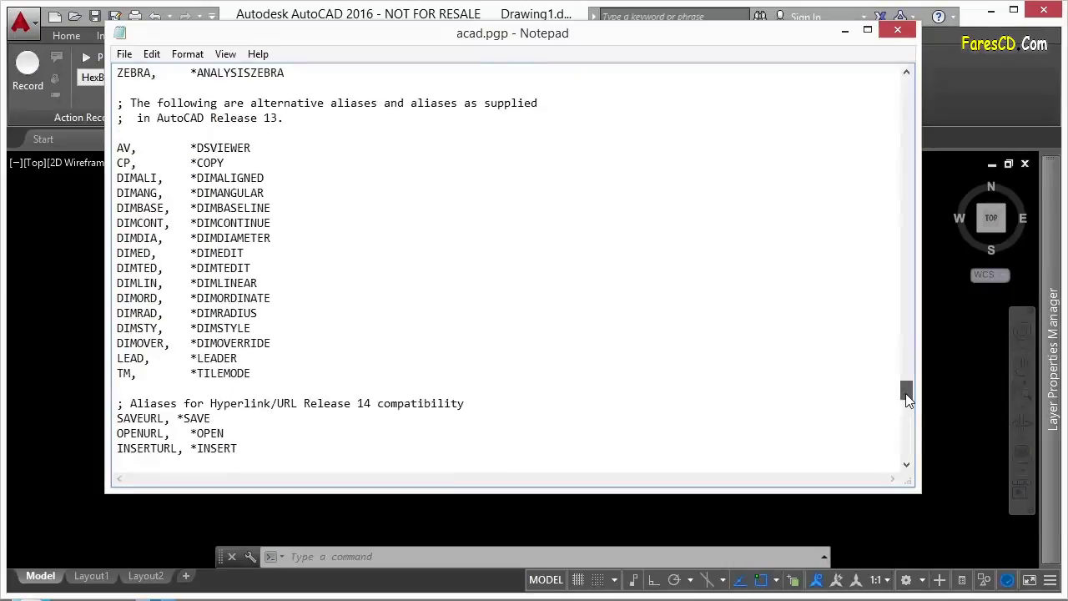
left_click_drag(907, 399, 927, 468)
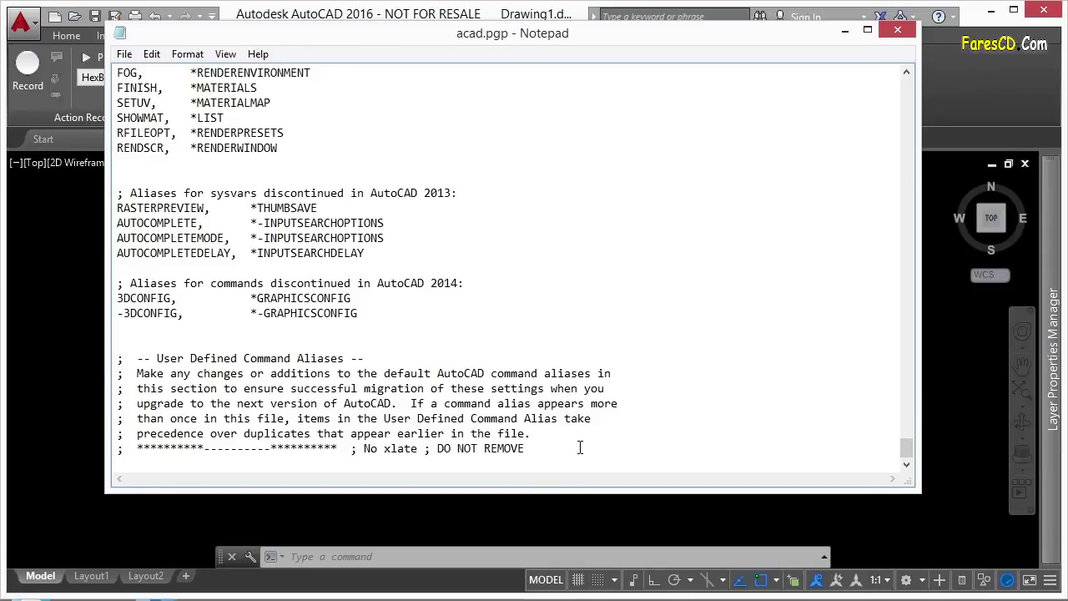
- Add the alias line 'bcb, *line' at the end of acad.pgp and save it
key("Return")
key("Return")
key("Return")
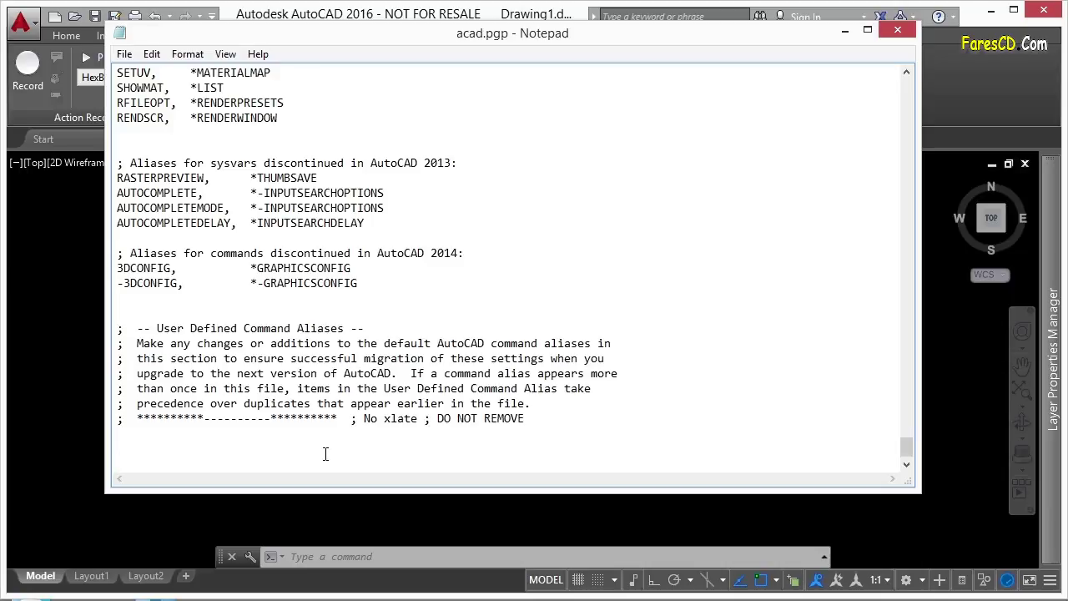
key("Return")
type("bcb")
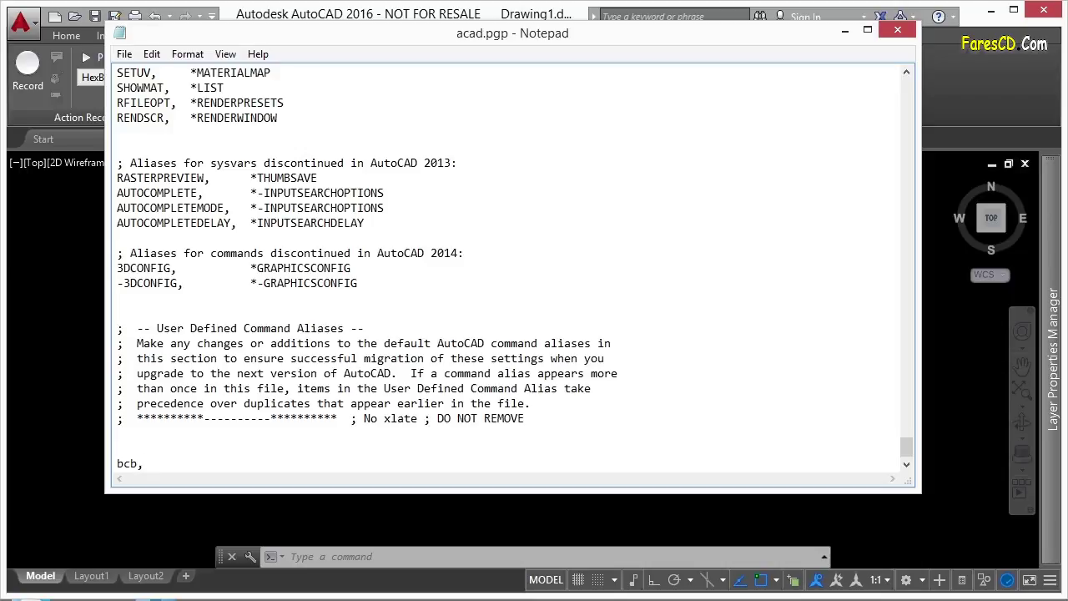
type(", *line")
key("Return")
left_click(125, 54)
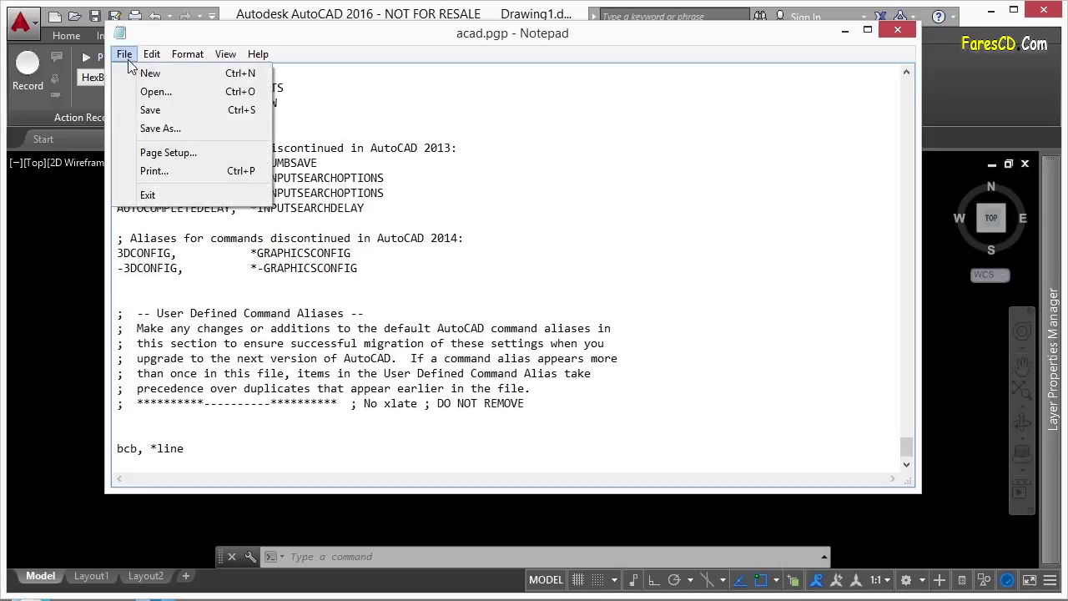
left_click(159, 108)
left_click(61, 210)
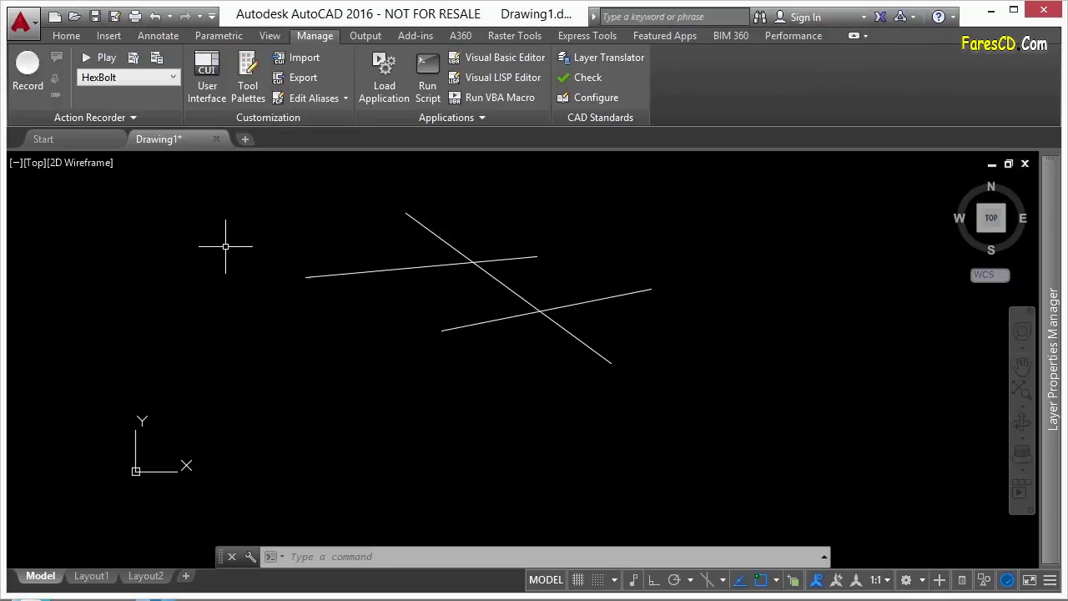
type("bcb")
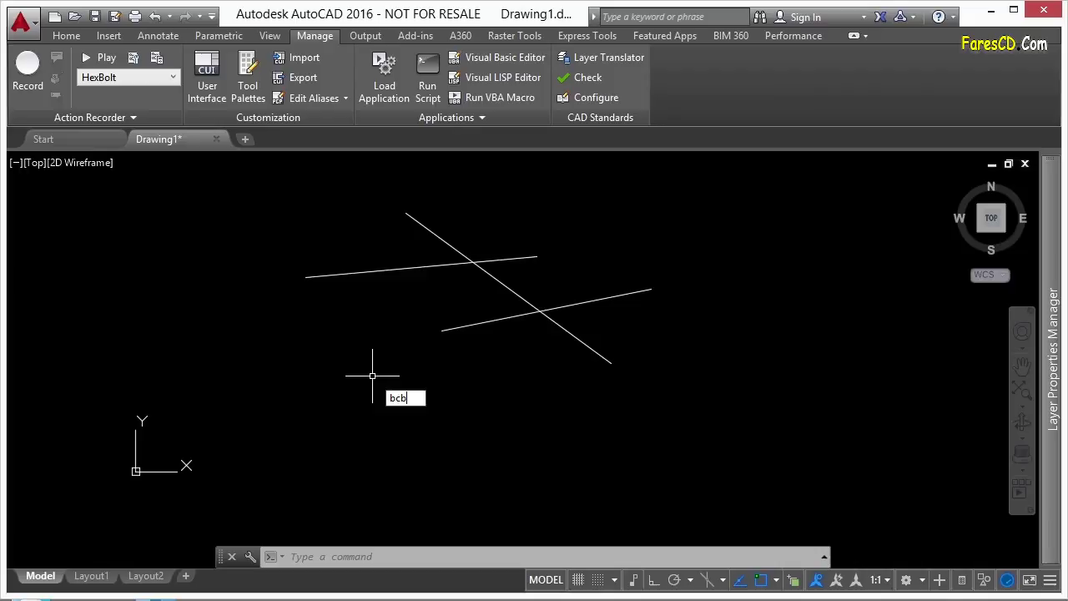
key("Return")
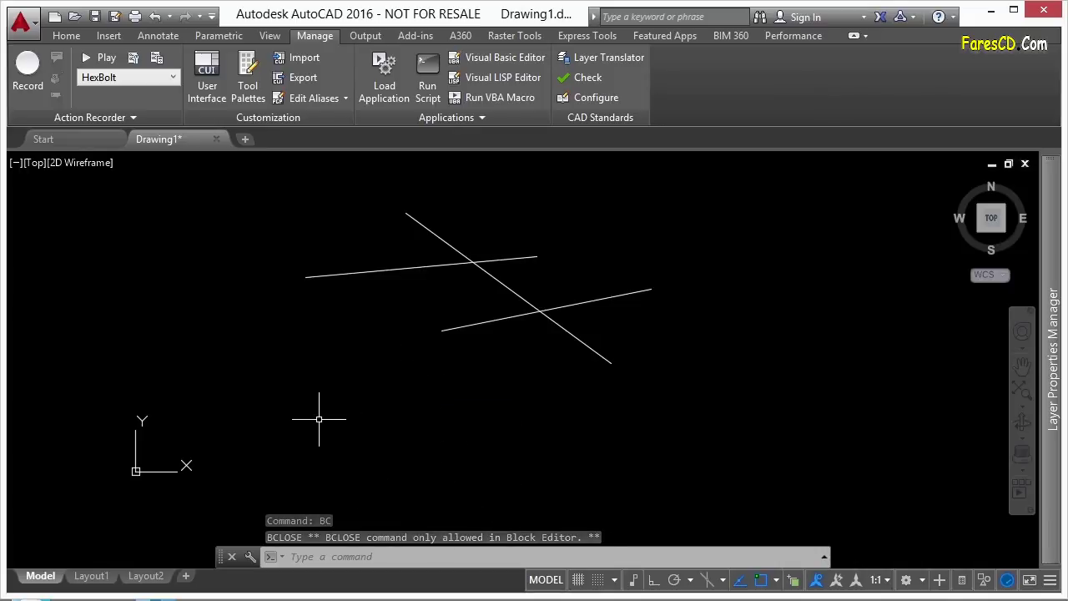
key("Escape")
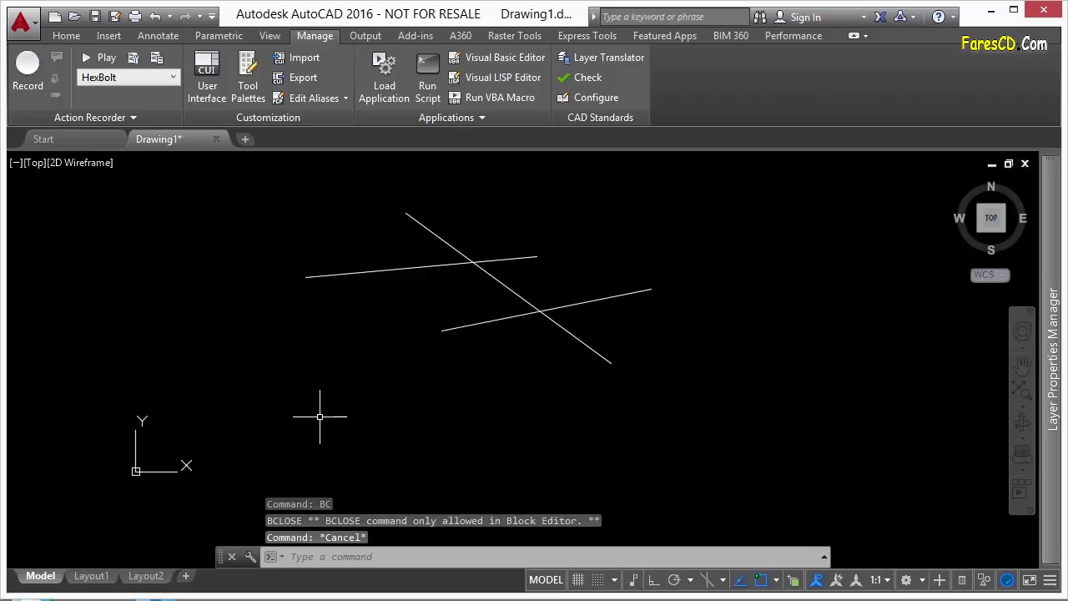
left_click(314, 99)
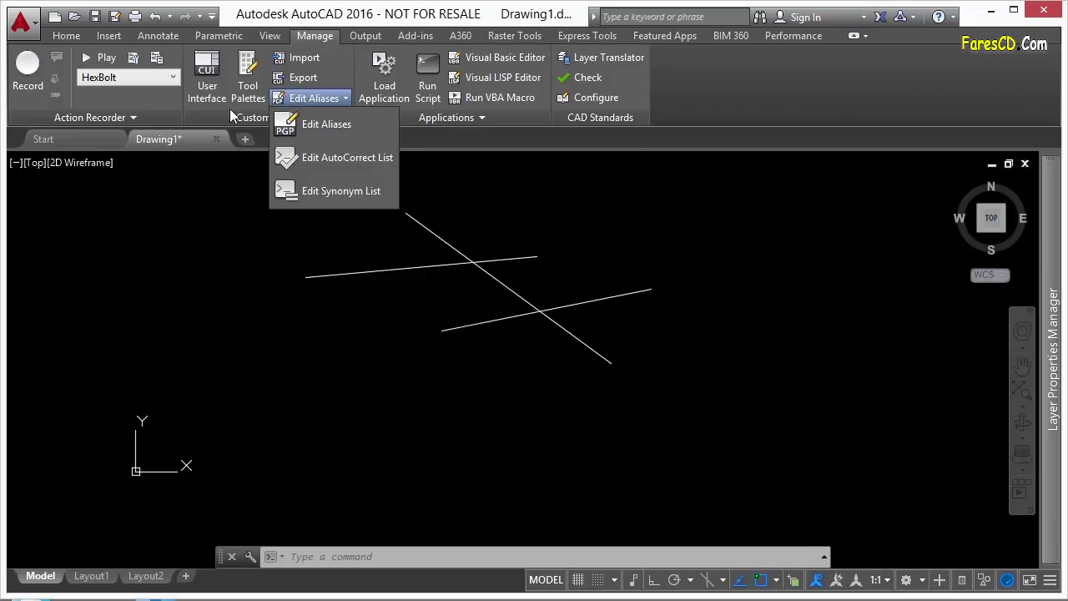
left_click(263, 323)
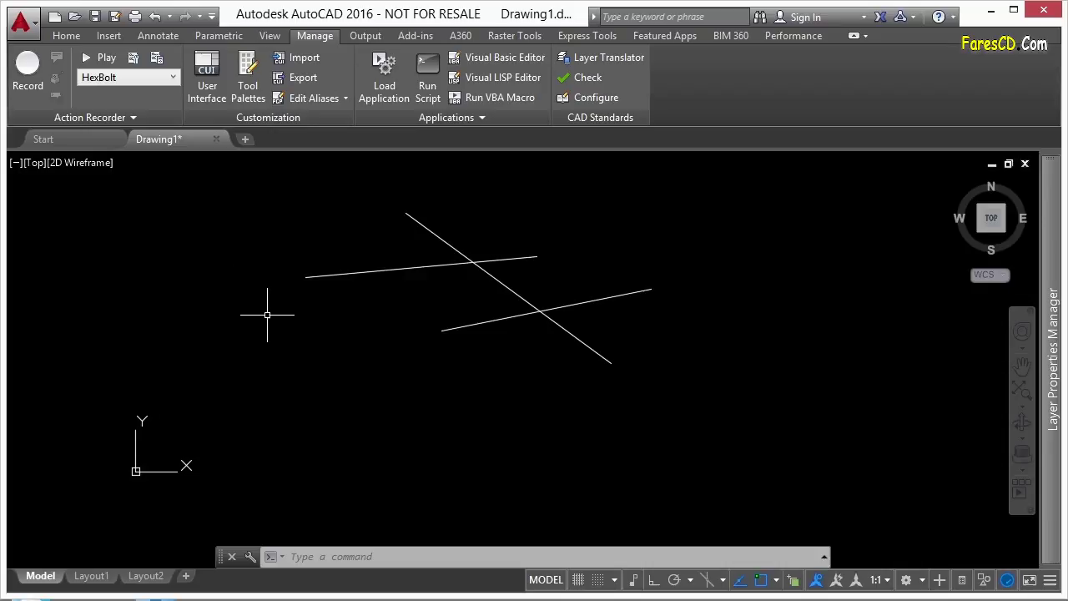
- Run REINIT with PGP File ticked to reload the acad.pgp aliases
type("reinit")
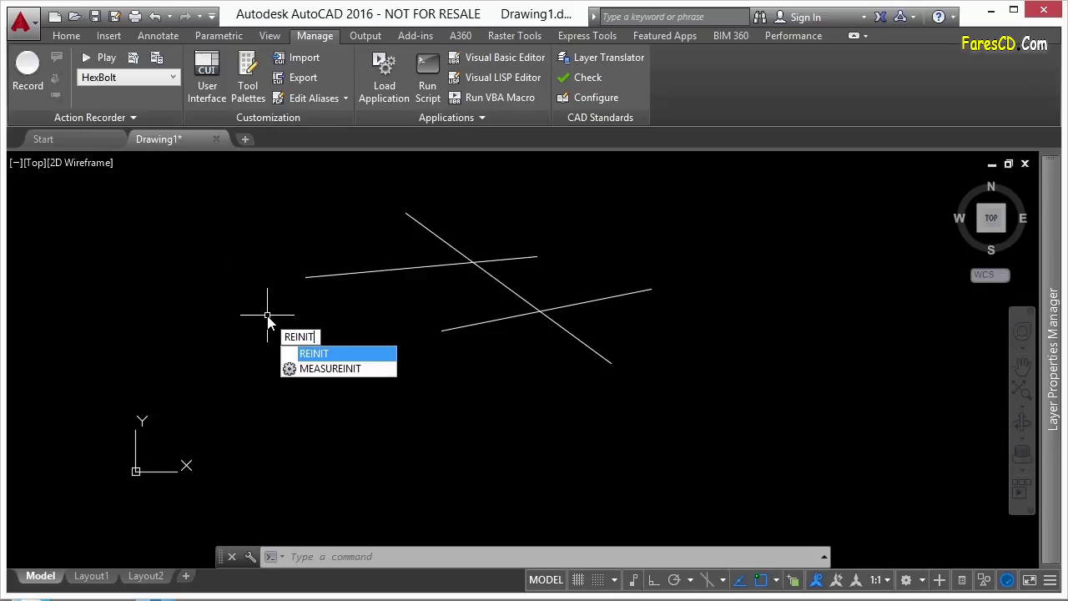
key("Return")
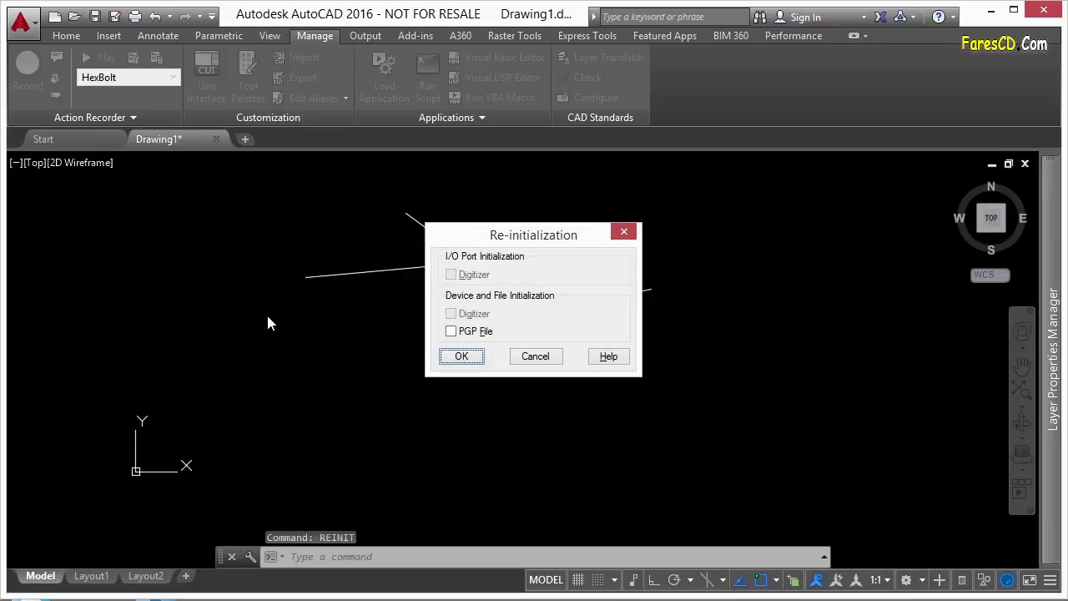
left_click(451, 331)
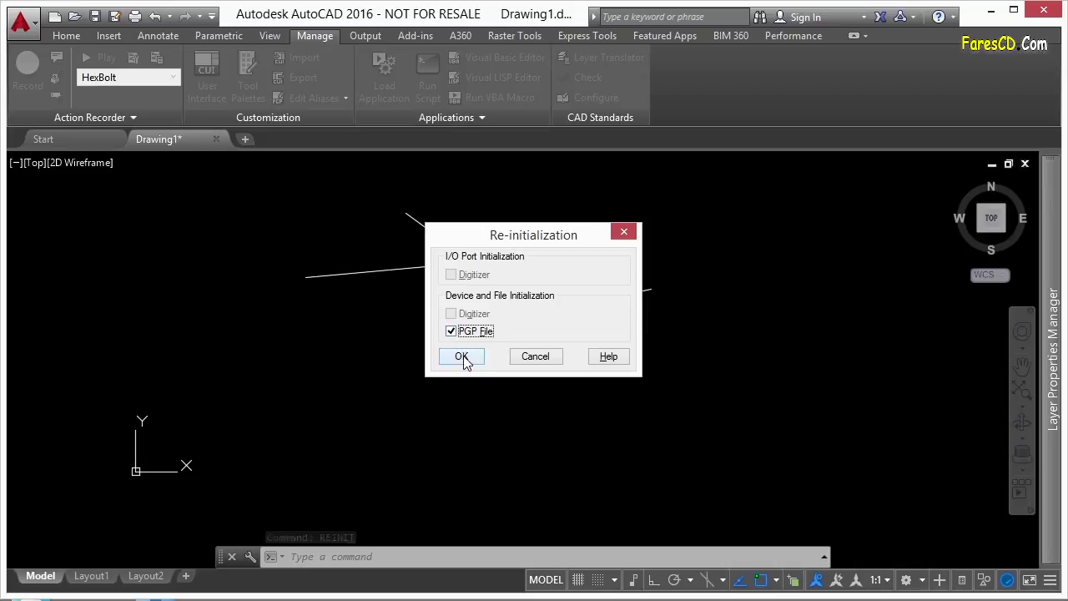
left_click(460, 356)
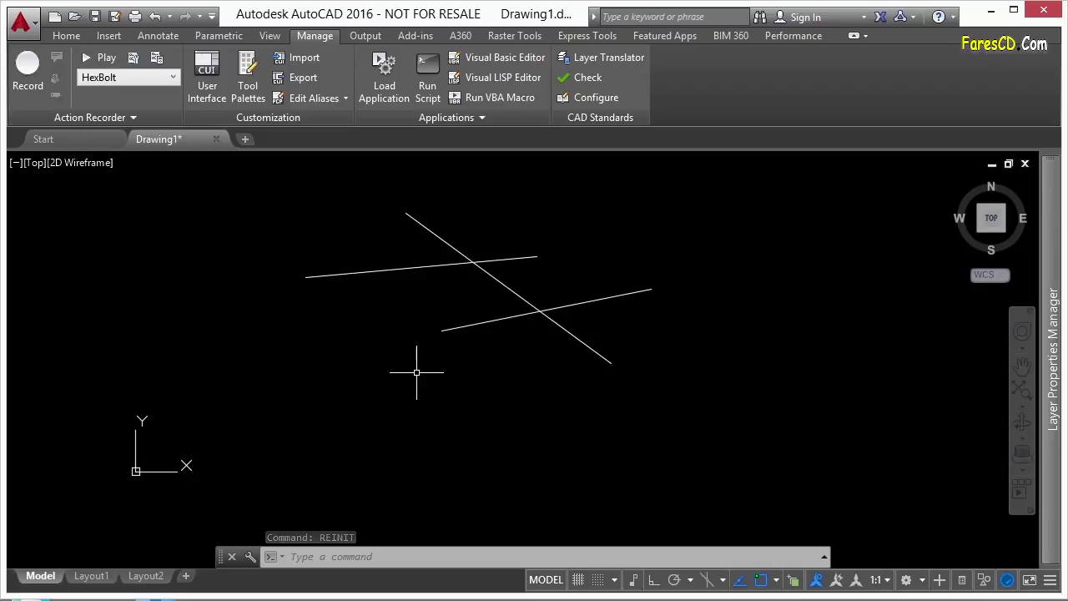
- Use the new BCB alias to draw a long, nearly horizontal line below the others
type("BCB")
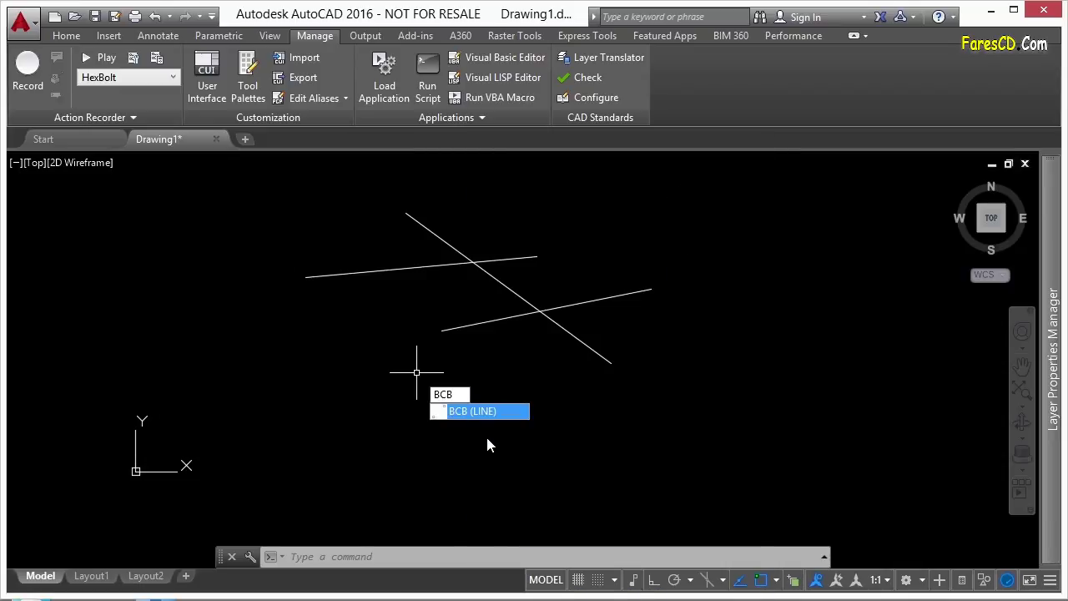
key("Return")
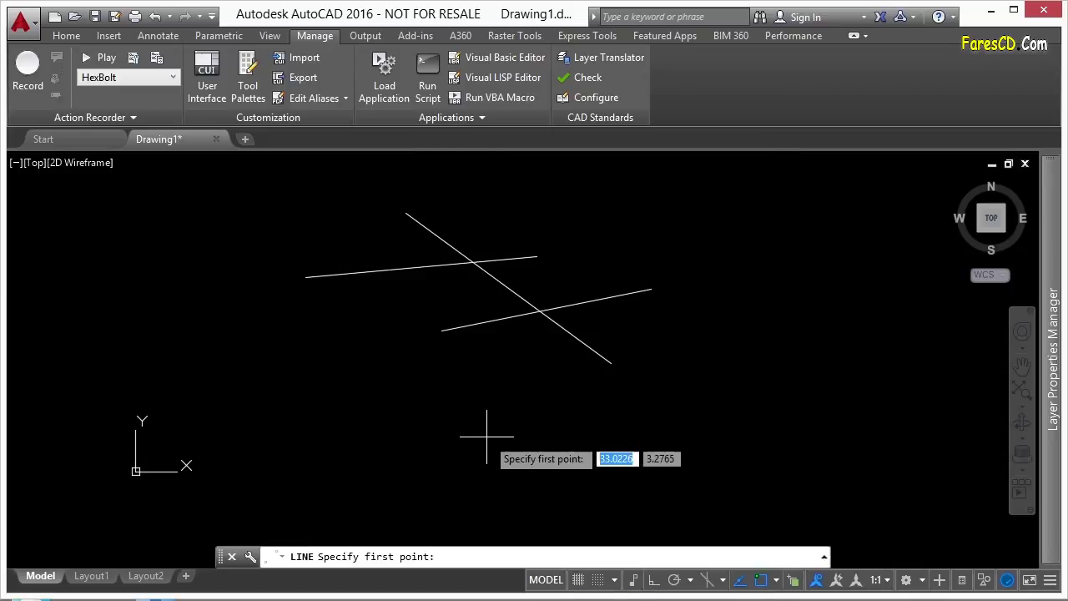
left_click(351, 380)
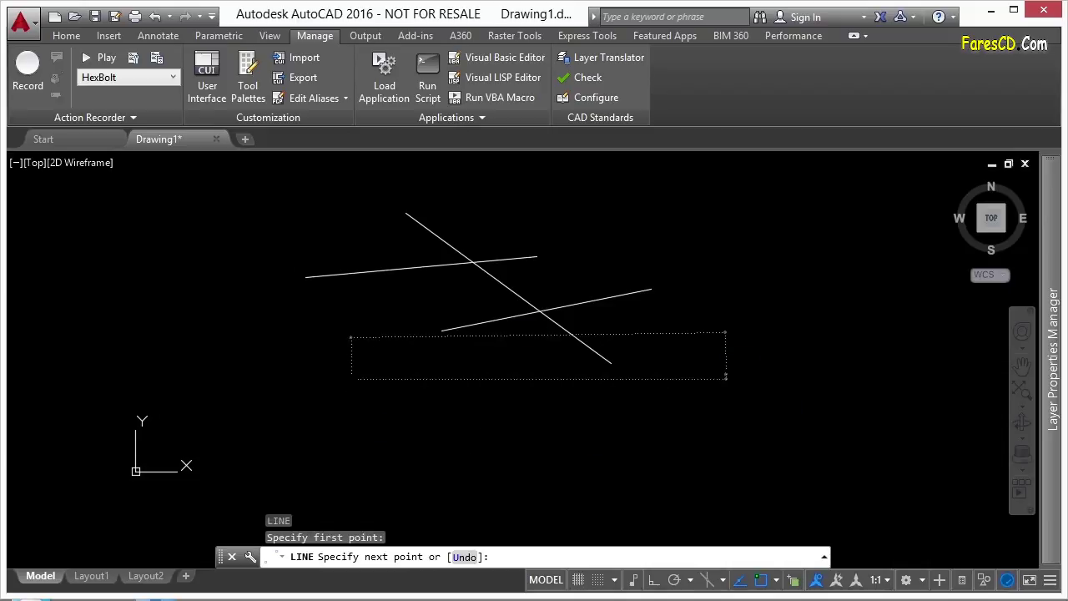
left_click(727, 374)
key("Return")
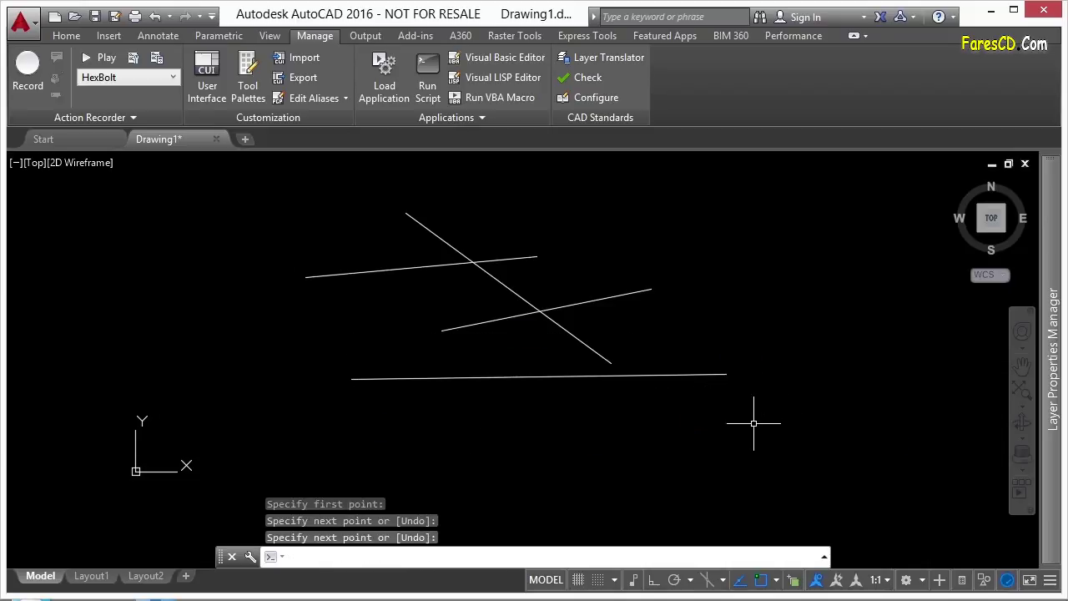
- Switch back to acad.pgp in Notepad and view the bcb alias at its end
key("alt+Tab")
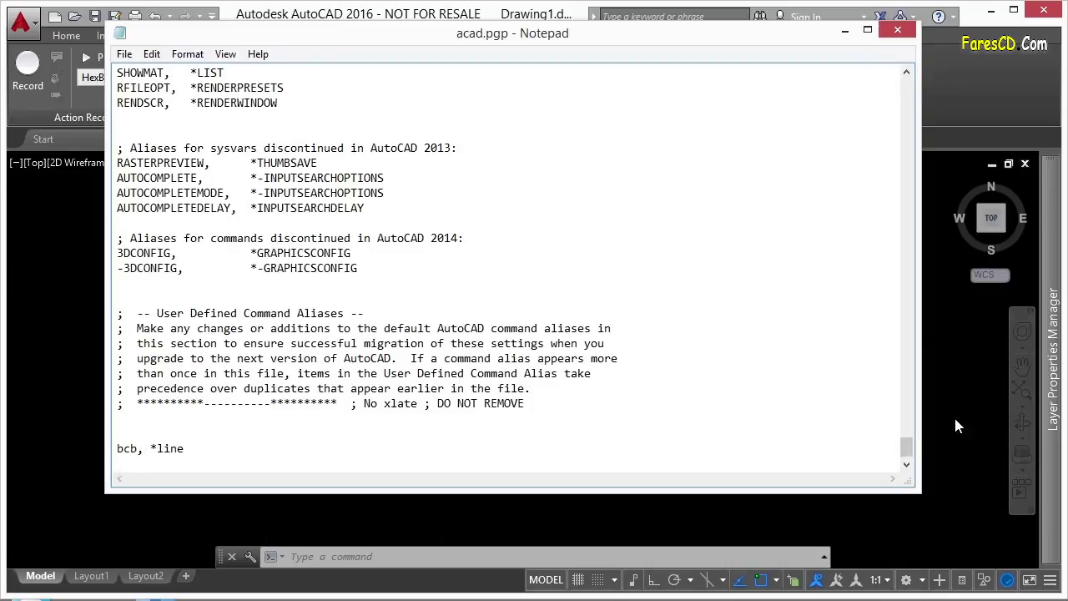
mouse_move(908, 455)
left_mouse_down()
mouse_move(872, 273)
mouse_move(906, 451)
left_mouse_up()
- Draw a steep diagonal line with L from upper left down across the horizontal line
left_click(845, 30)
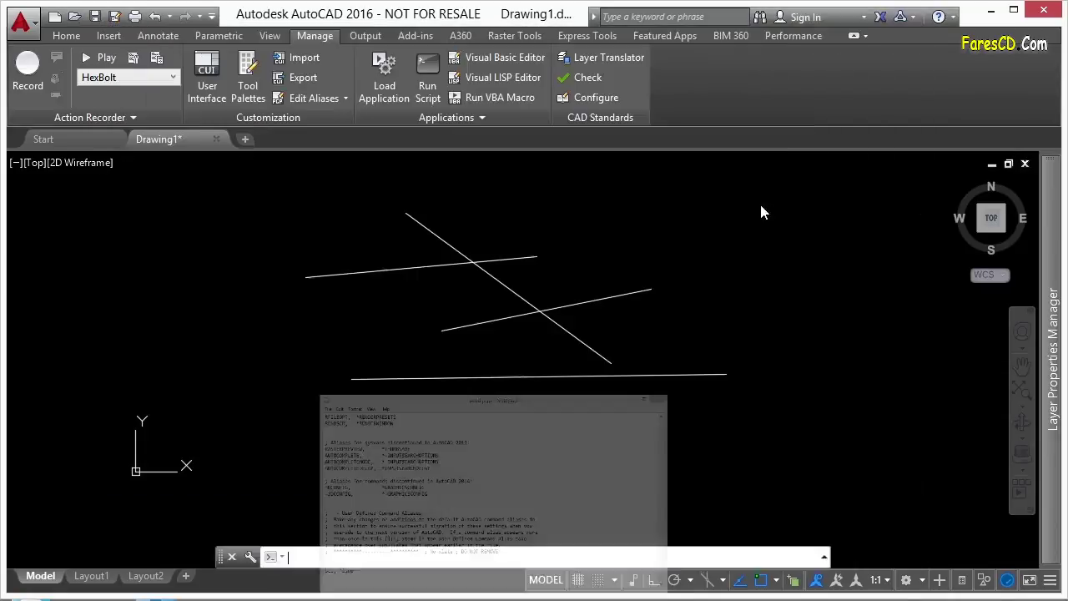
left_click(714, 269)
type("L")
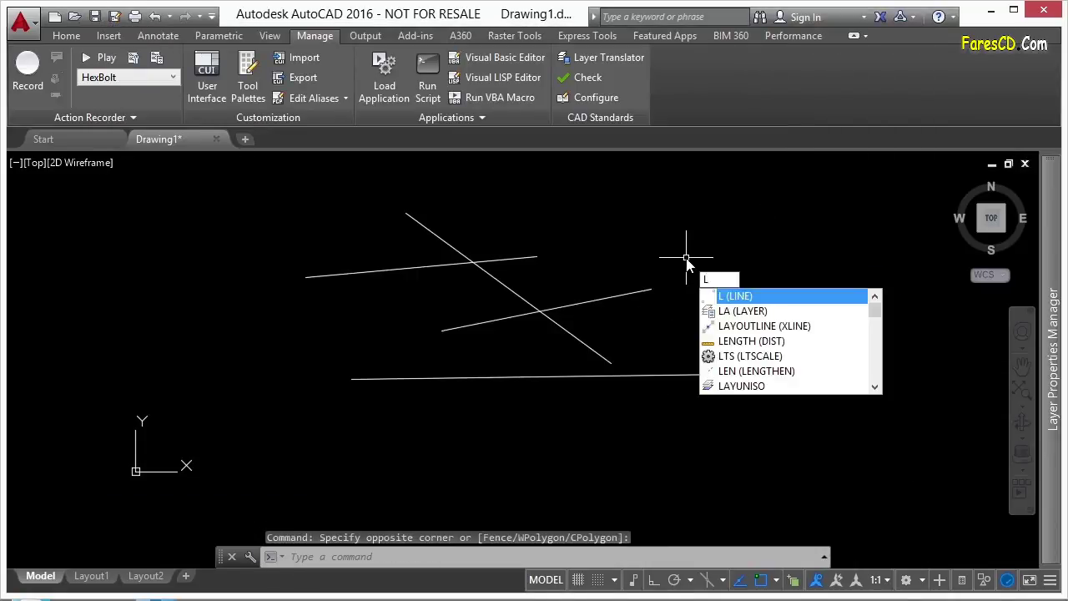
key("Return")
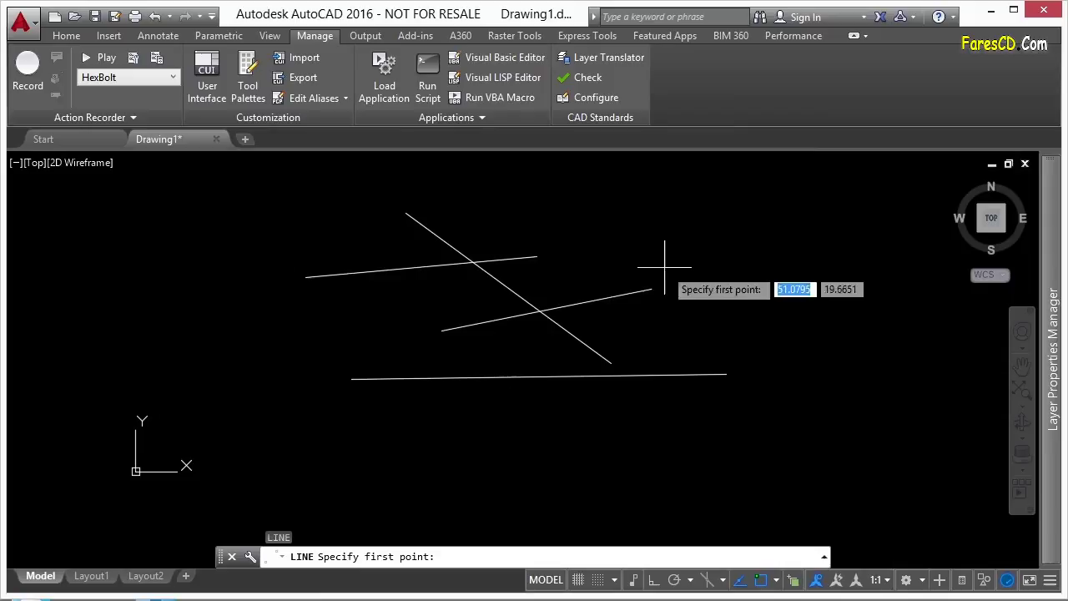
left_click(339, 238)
left_click(491, 414)
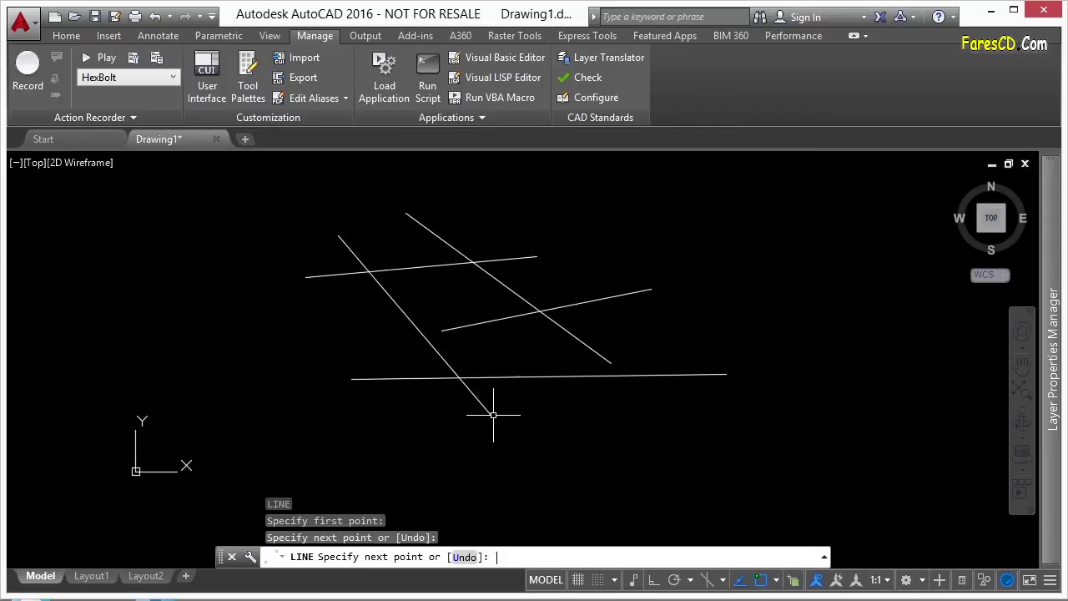
key("Return")
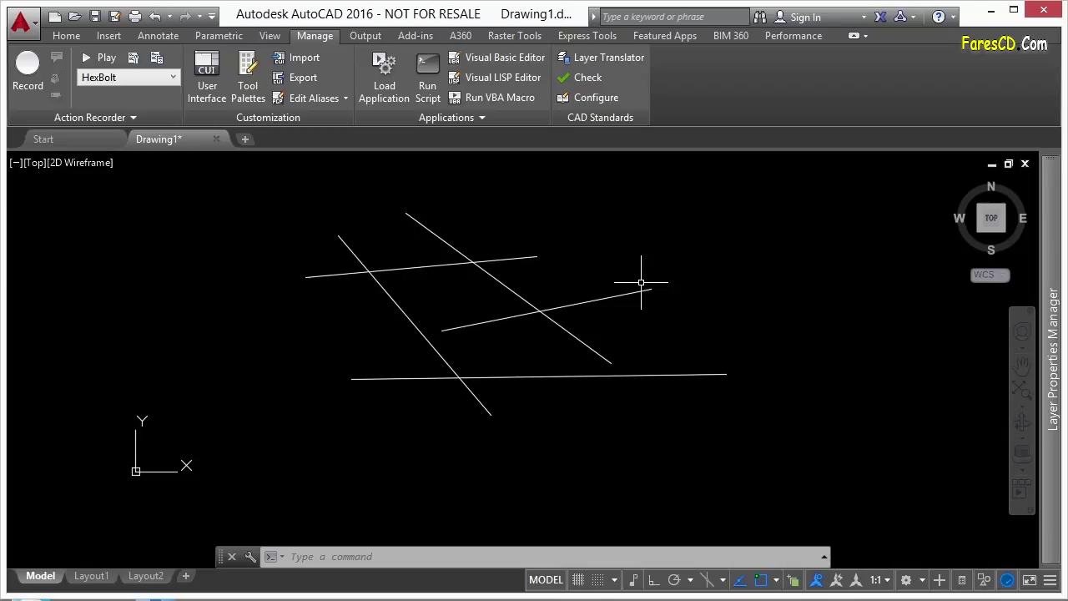
- Add the alias 'l, *plot' below 'bcb, *line' in acad.pgp and save it
key("alt+Tab")
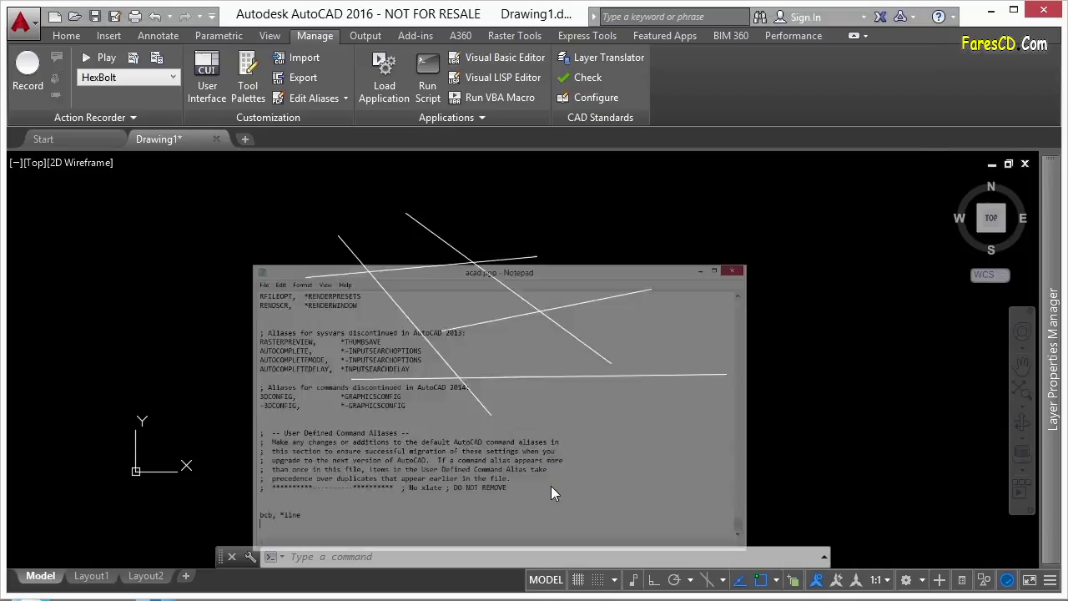
scroll(239, 125, "up", 10)
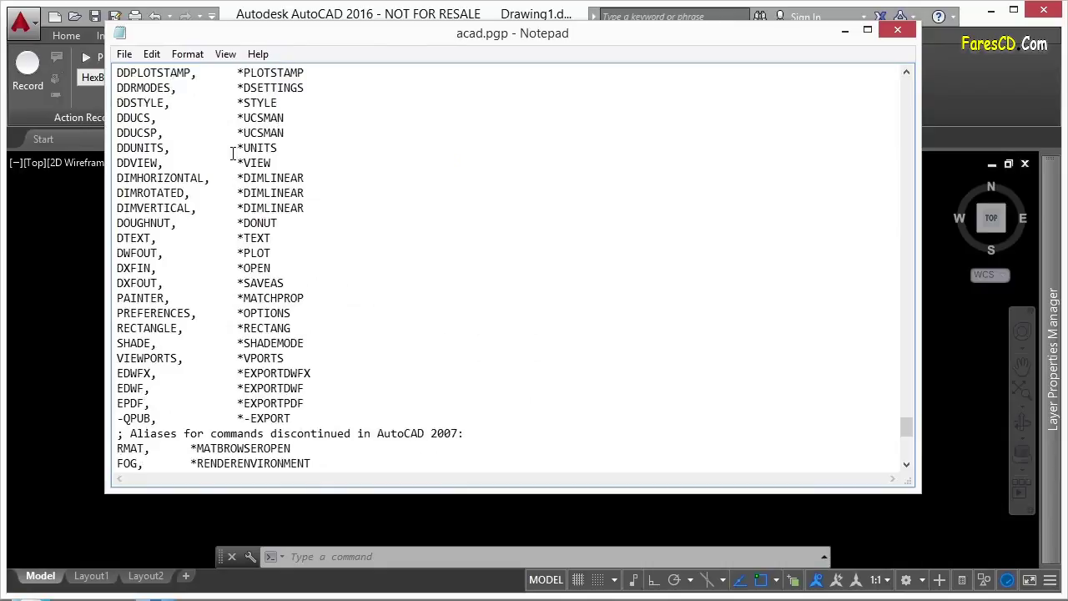
scroll(227, 167, "down", 10)
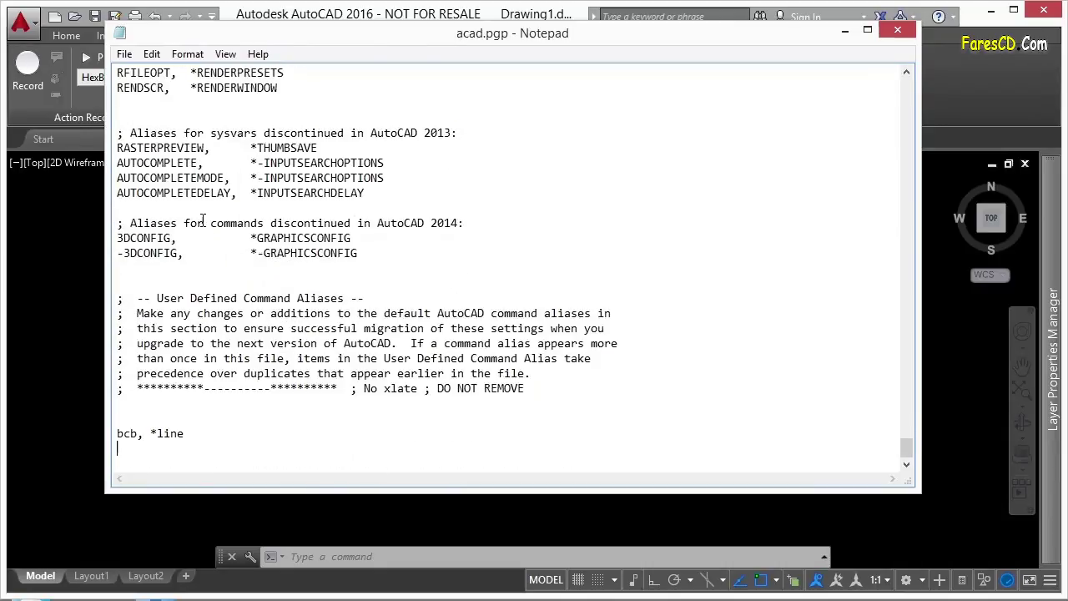
type("l, *plot")
left_click(123, 54)
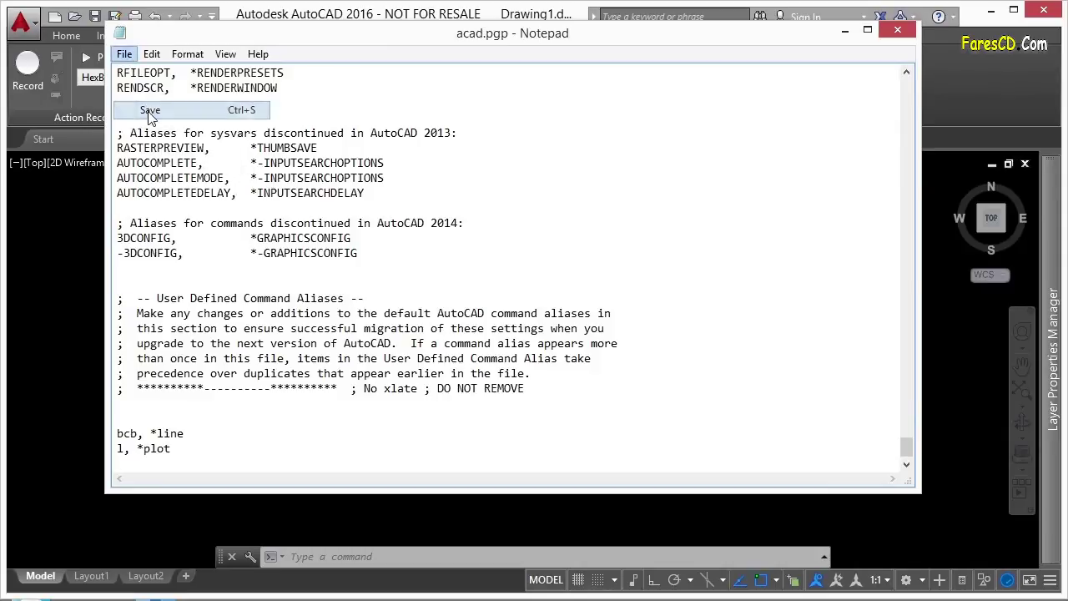
left_click(137, 107)
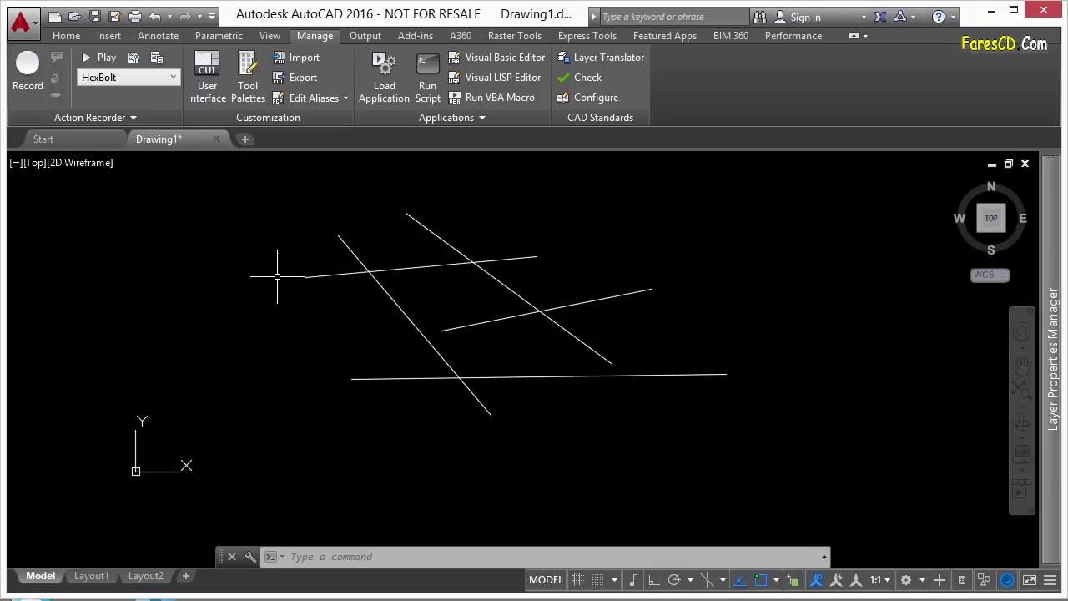
- Reload the command aliases from the PGP file with REINIT
type("reinit")
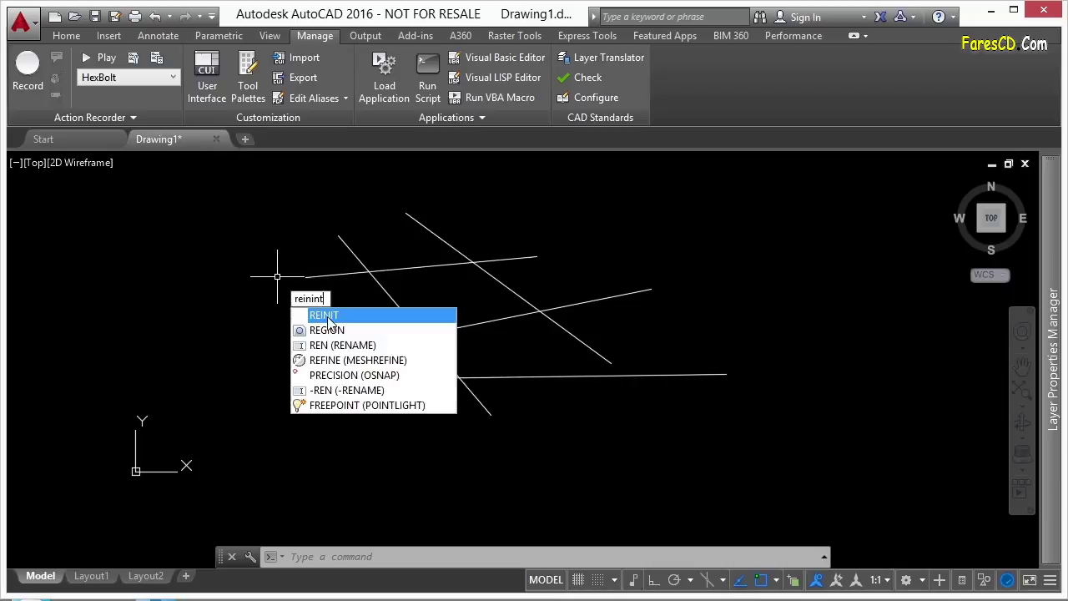
key("Return")
left_click(450, 332)
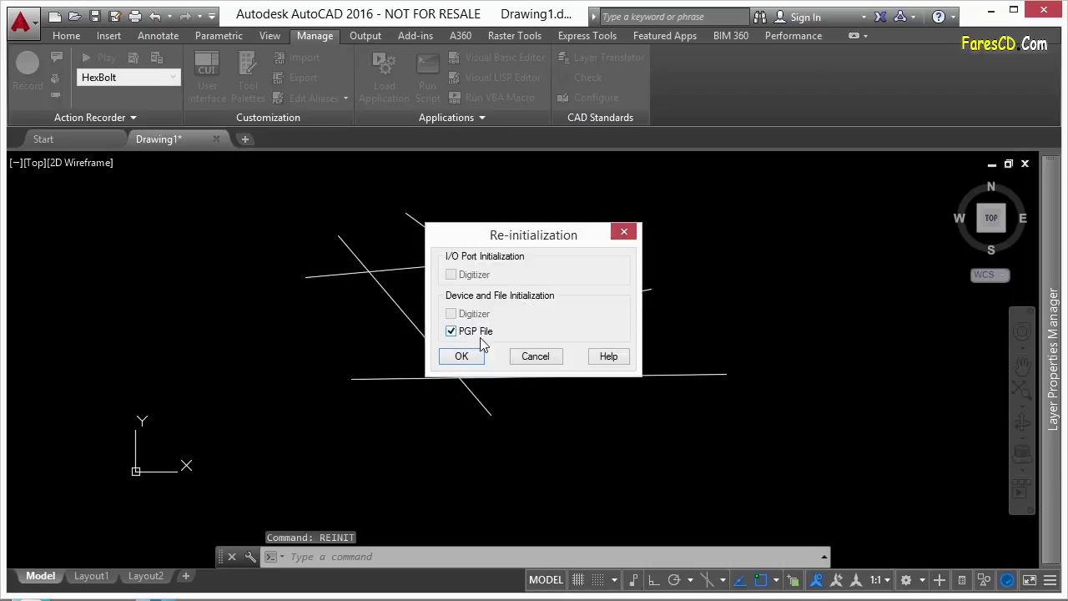
left_click(461, 358)
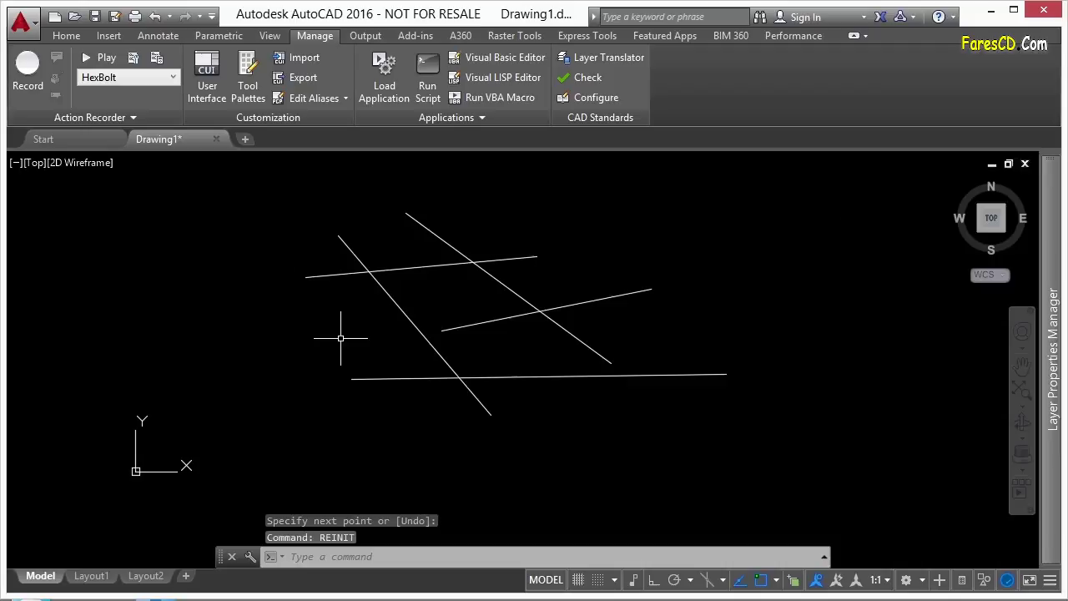
- Confirm that L now opens the Plot dialog, cancel it, and return to acad.pgp in Notepad
type("L")
key("Return")
left_click(703, 574)
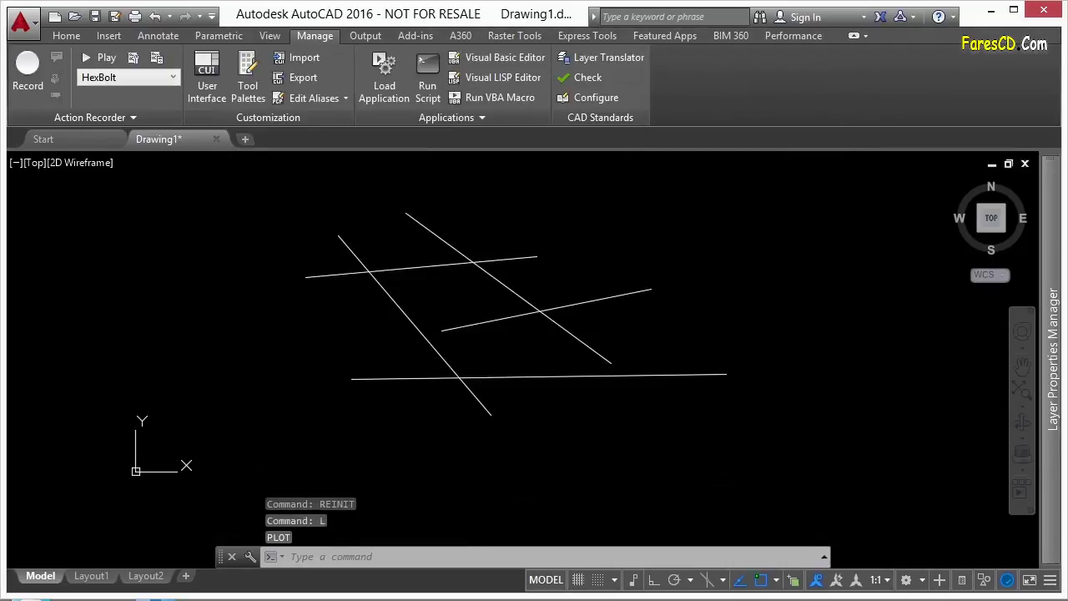
key("alt+Tab")
left_click_drag(907, 448, 896, 82)
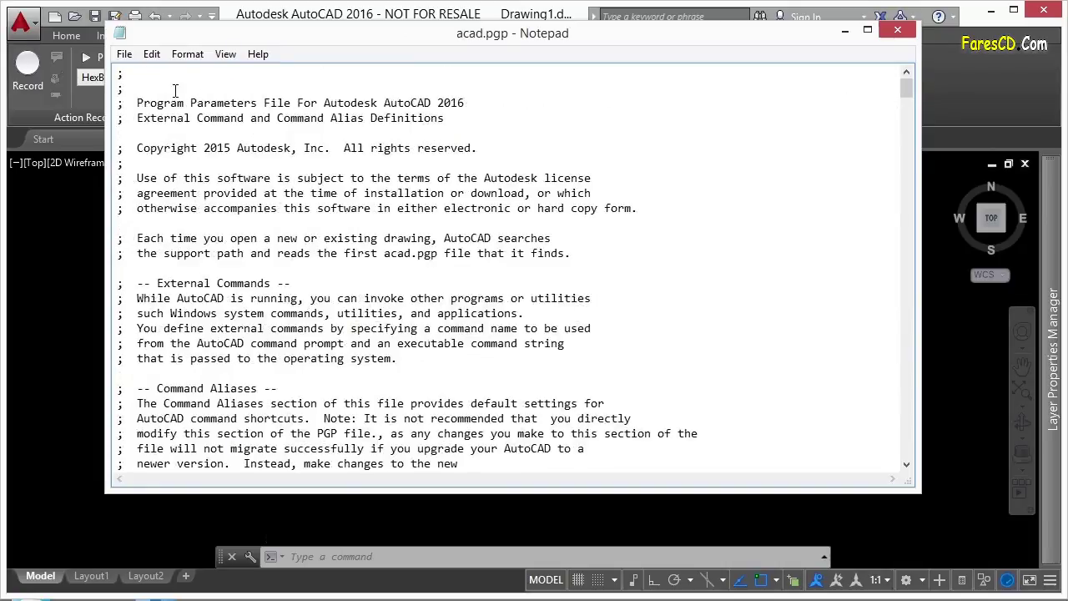
left_click(144, 75)
left_click_drag(904, 85, 899, 191)
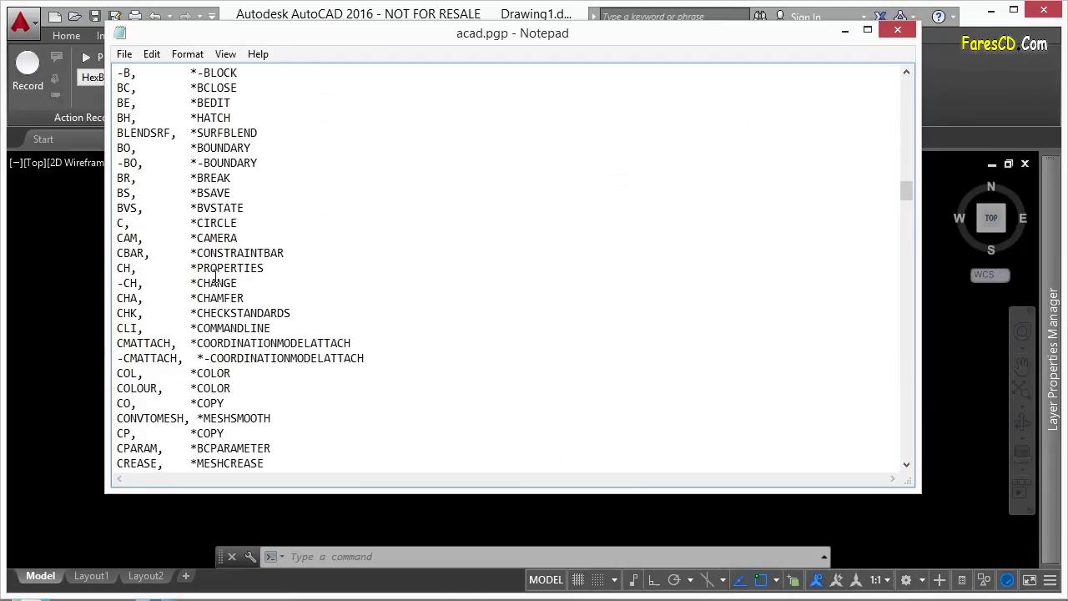
scroll(191, 294, "down", 1)
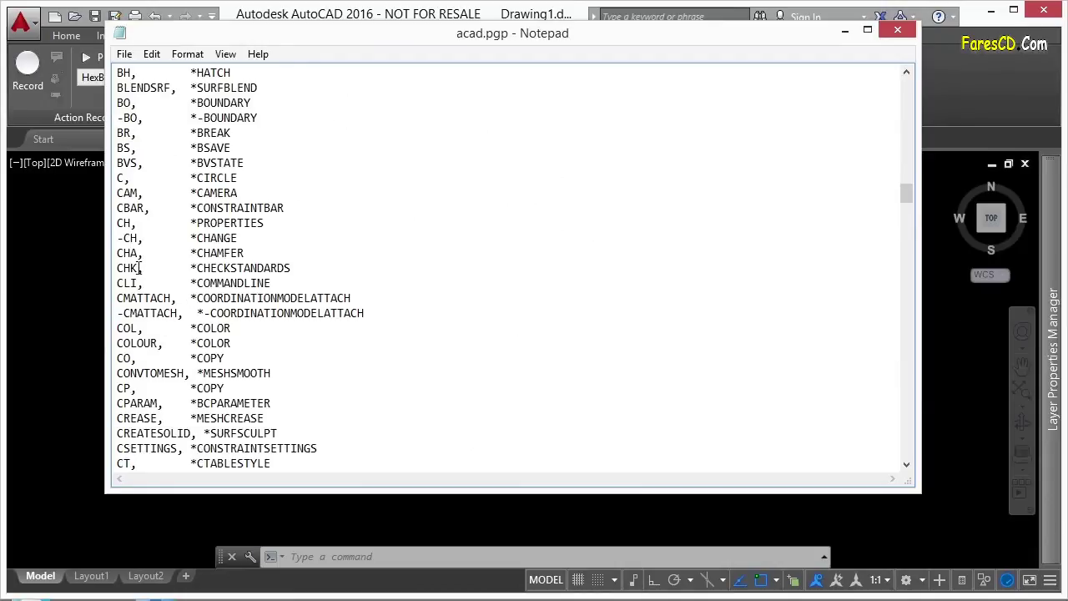
scroll(212, 270, "down", 1)
scroll(214, 270, "down", 10)
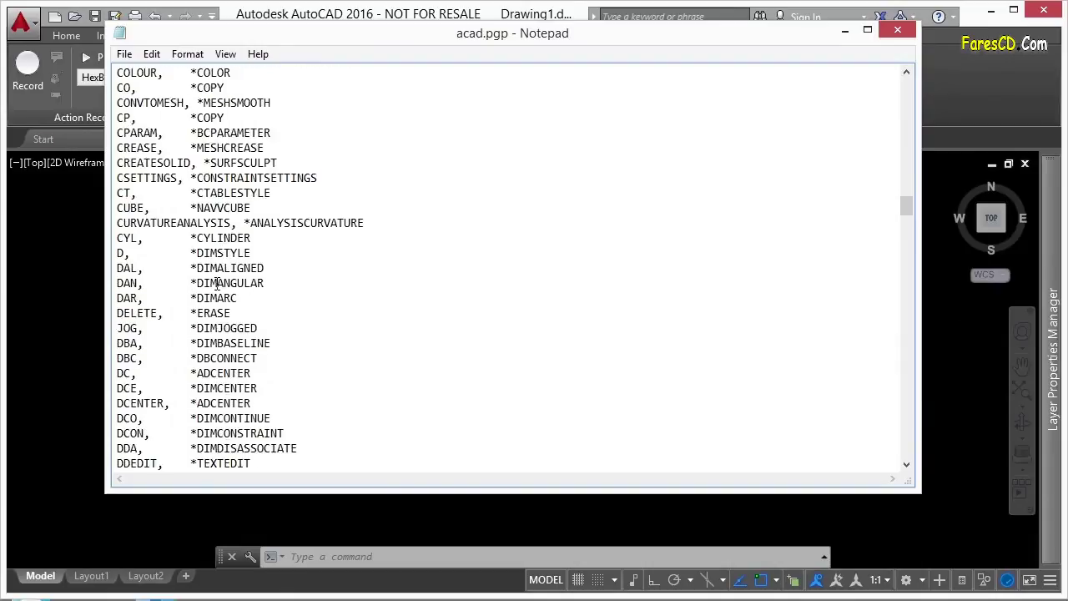
scroll(170, 342, "down", 4)
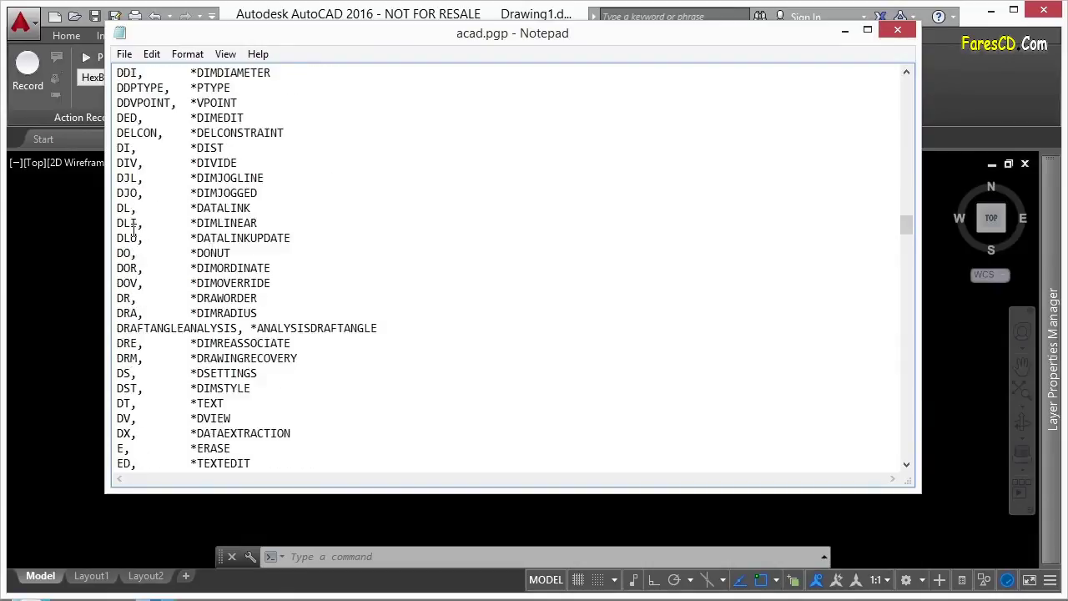
scroll(618, 295, "down", 17)
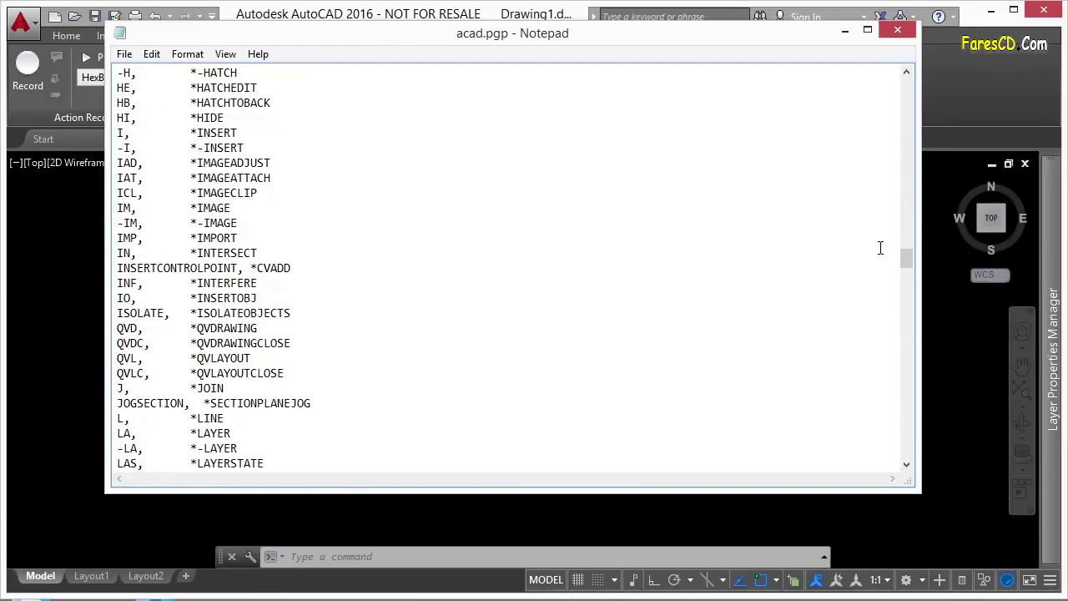
left_click_drag(906, 259, 906, 449)
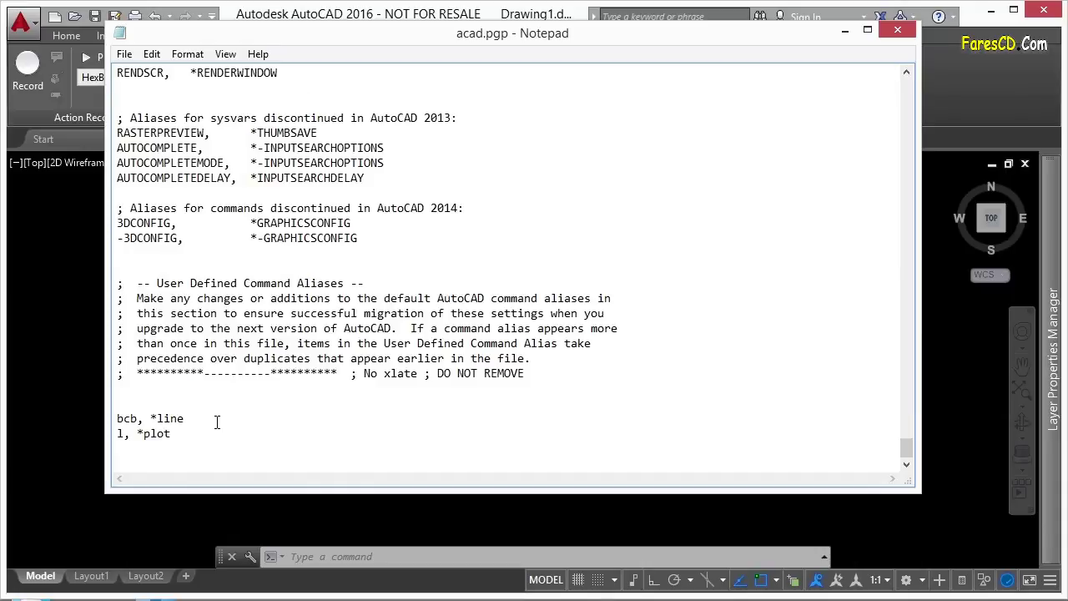
- Delete the 'l, *plot' alias line from acad.pgp, keeping 'bcb, *line'
left_click(126, 433)
scroll(338, 125, "up", 5)
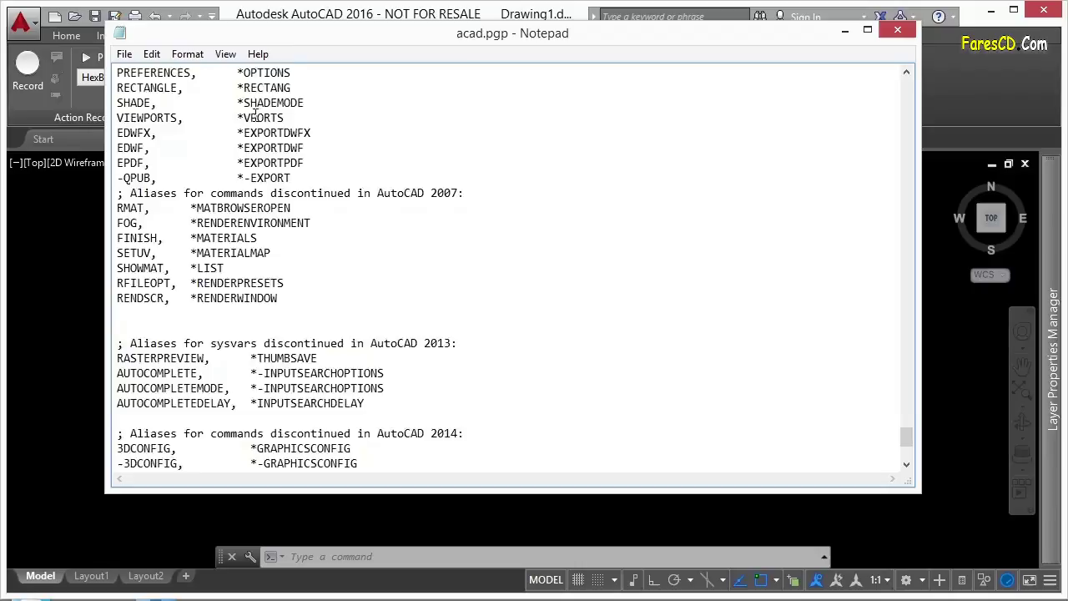
scroll(254, 114, "up", 3)
scroll(221, 114, "down", 8)
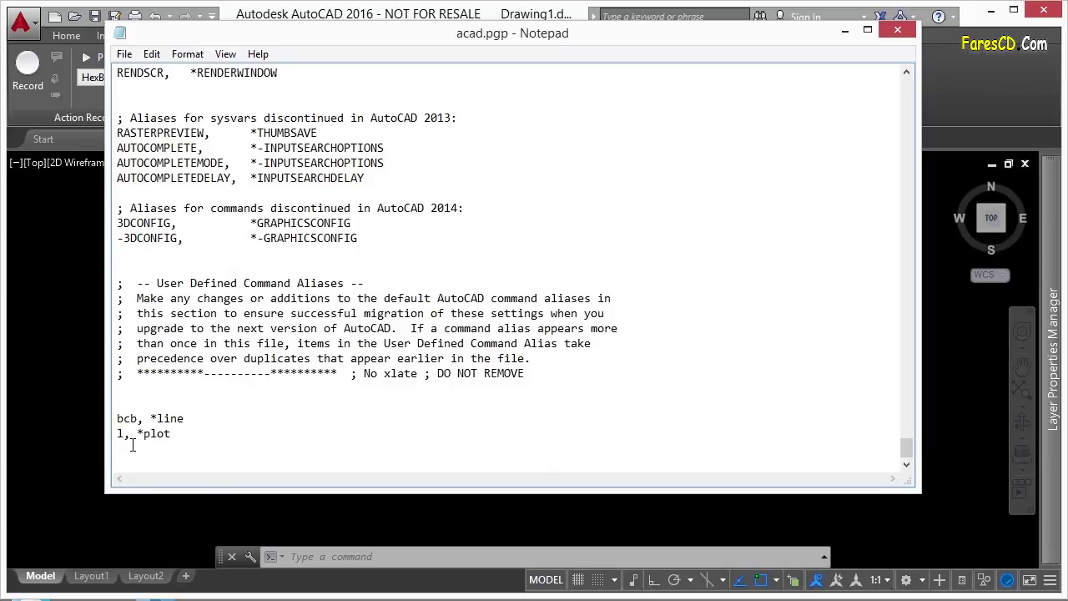
left_click_drag(132, 444, 120, 431)
key("BackSpace")
key("BackSpace")
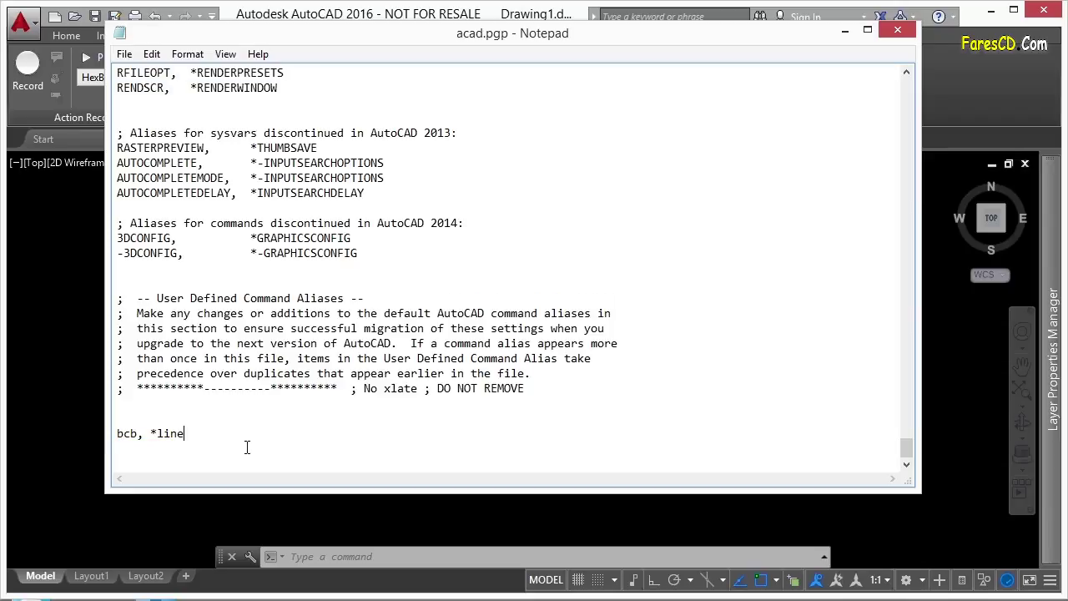
- Save acad.pgp and go back to the AutoCAD drawing
left_click(123, 53)
left_click(150, 108)
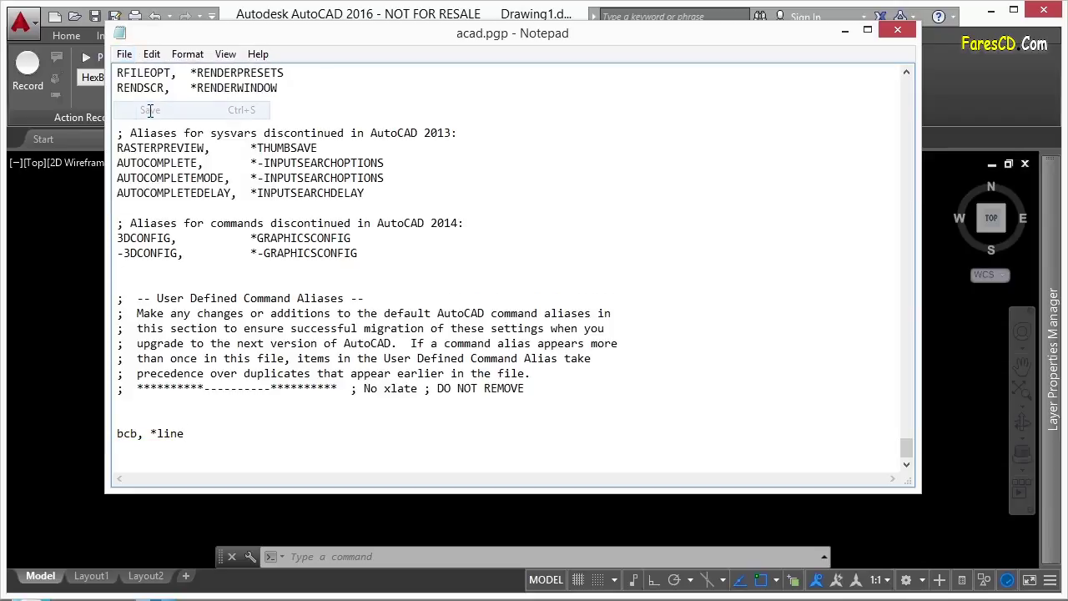
key("alt+F4")
- Reload the edited PGP aliases with REINIT
type("reinit")
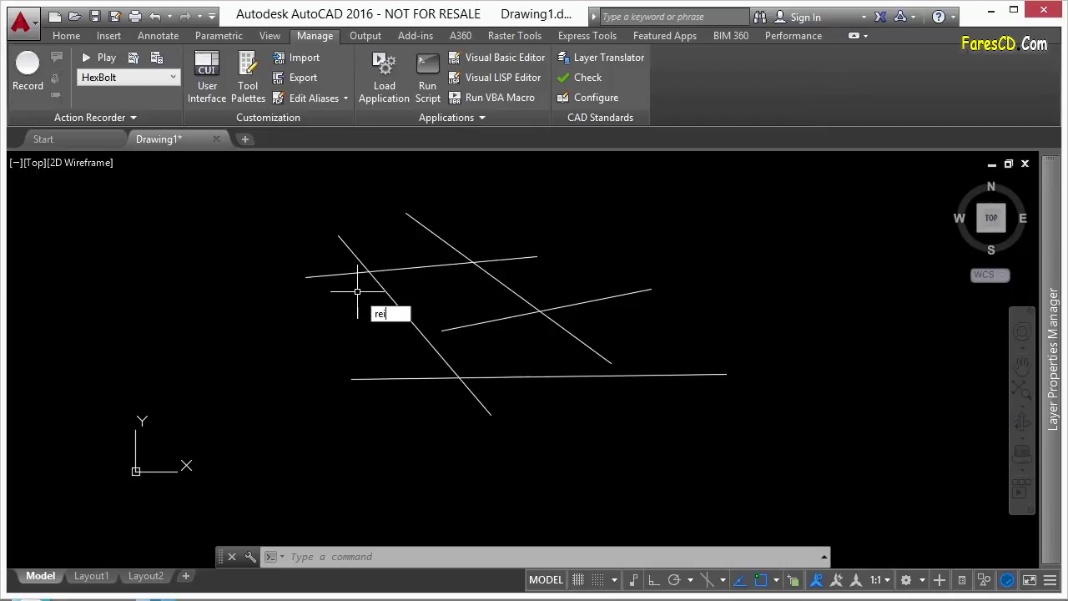
key("Return")
left_click(457, 356)
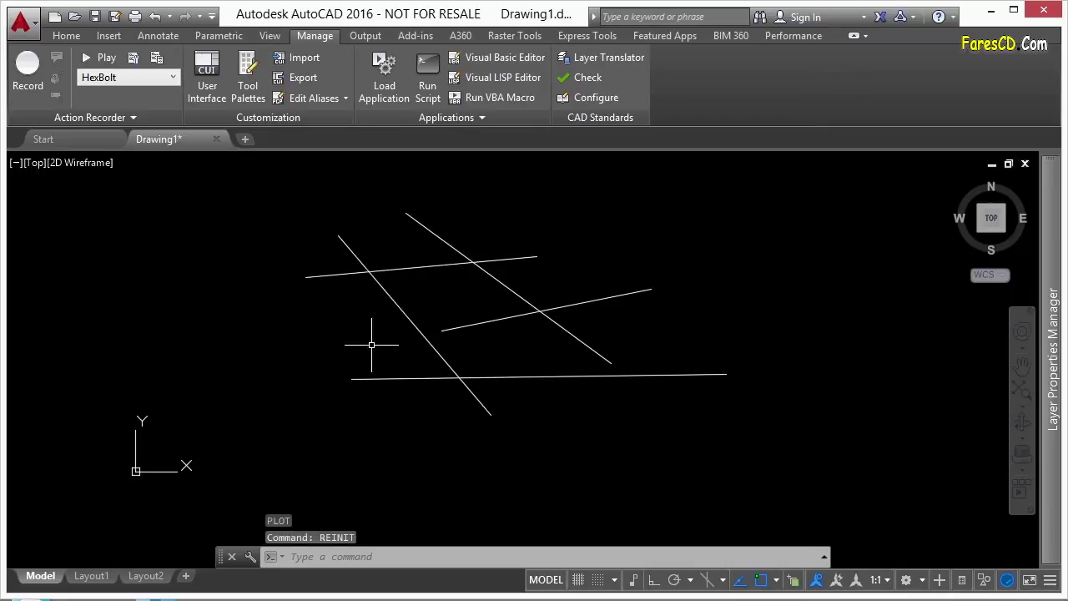
- Draw a sixth long line from lower left to upper right across the others
type("line")
key("Return")
left_click(284, 341)
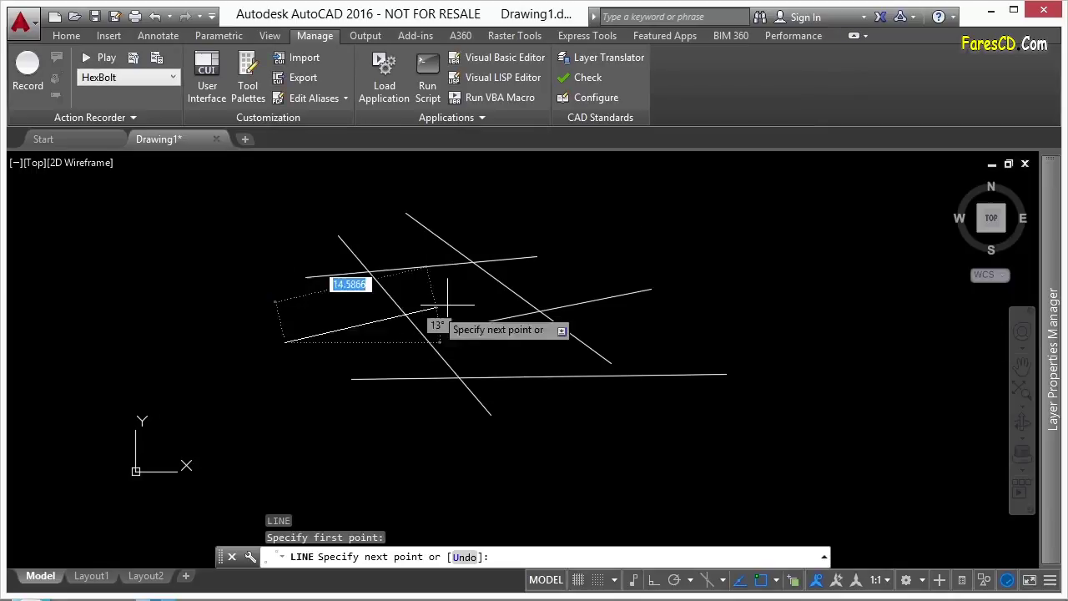
left_click(644, 240)
key("Return")
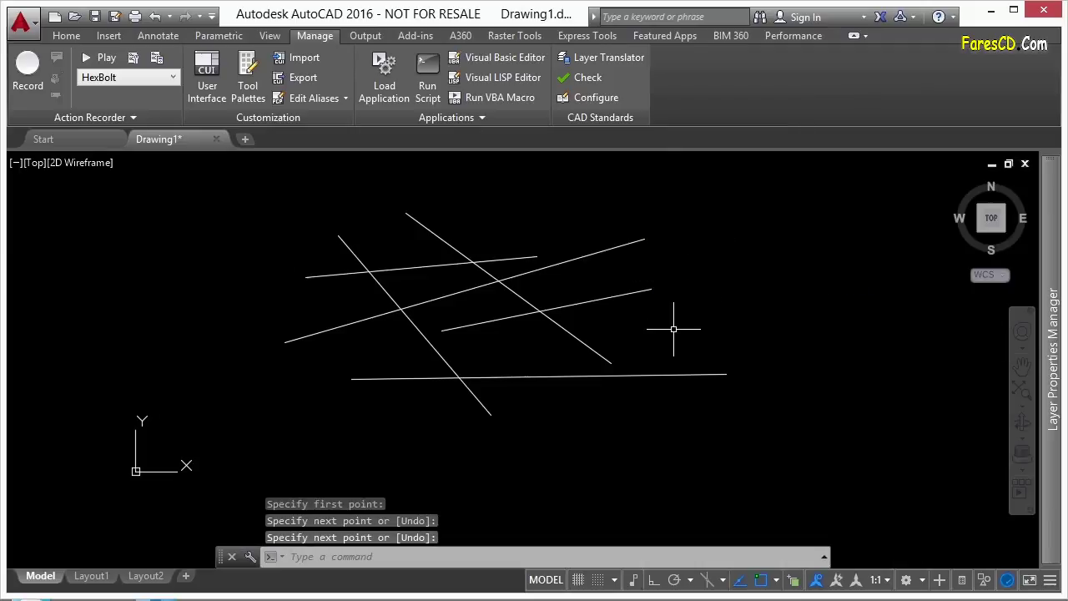